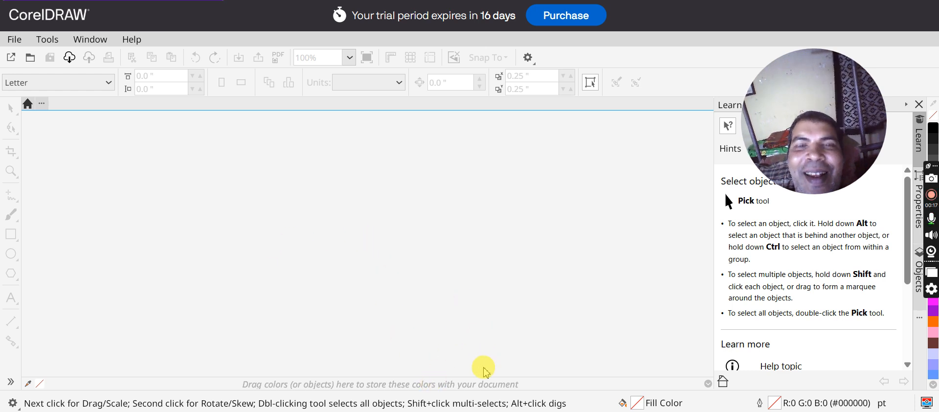
Switch to the Copilot chat and review its colour choices and its instructions for starting a new CorelDRAW document.
left_click(481, 411)
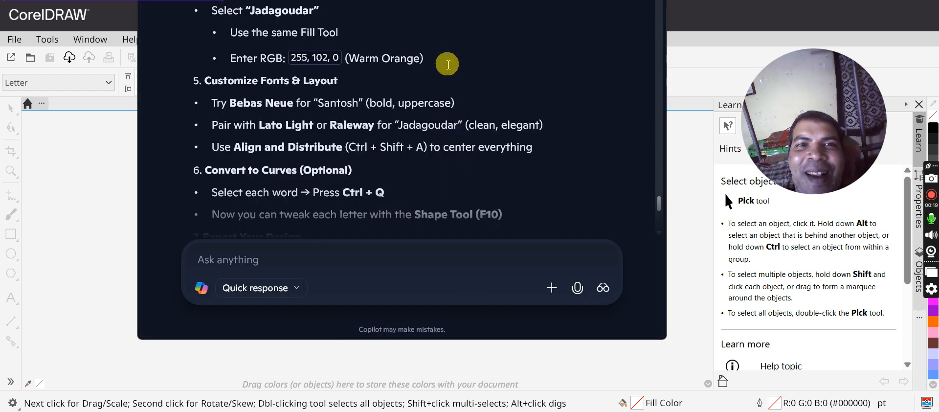
scroll(448, 57, "up", 1)
scroll(448, 58, "up", 8)
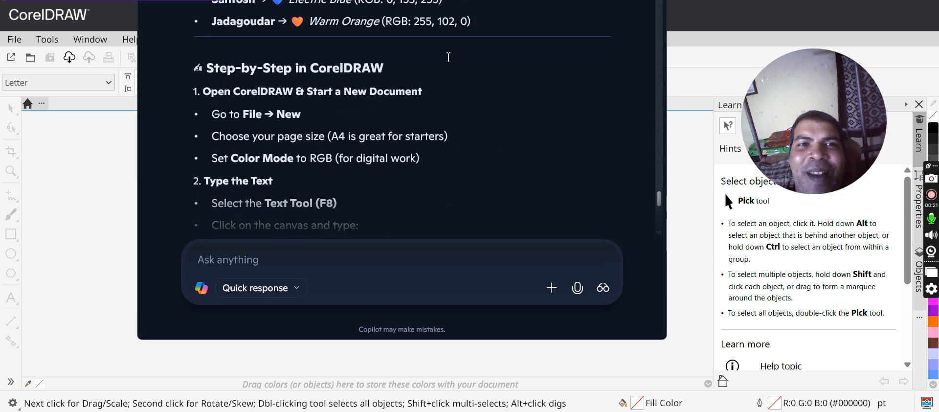
scroll(448, 57, "up", 4)
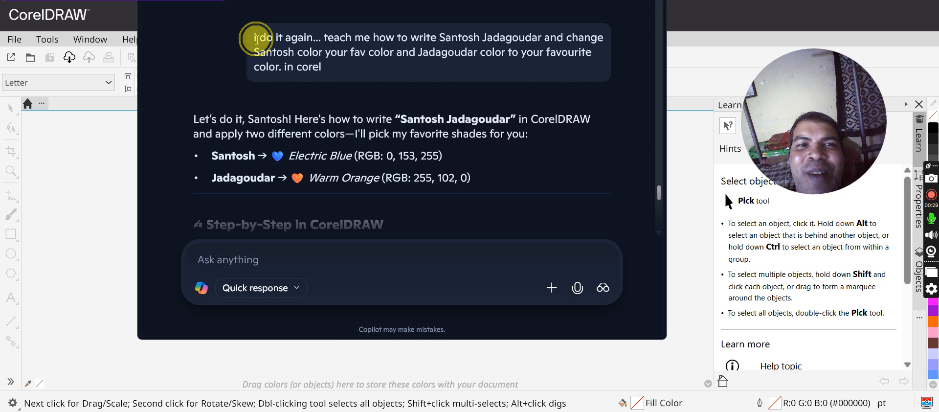
left_click_drag(255, 39, 335, 69)
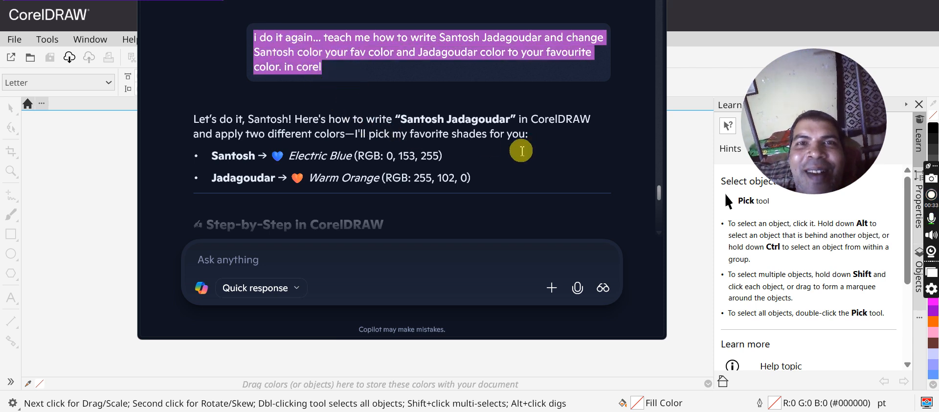
scroll(465, 157, "down", 1)
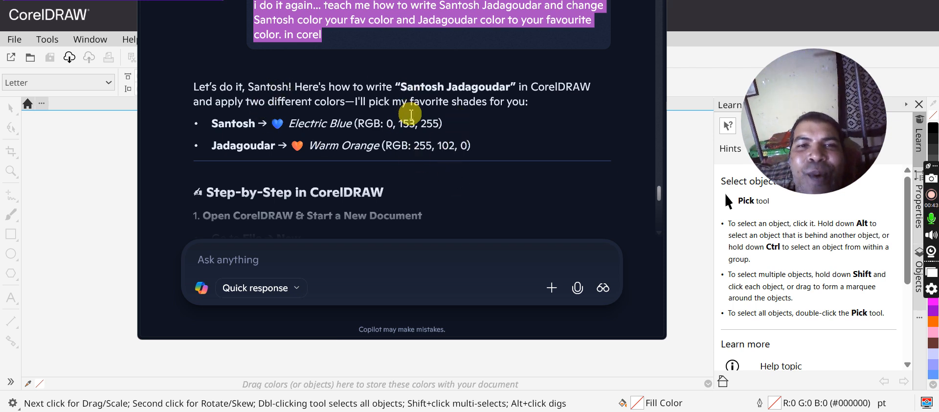
scroll(421, 44, "up", 1)
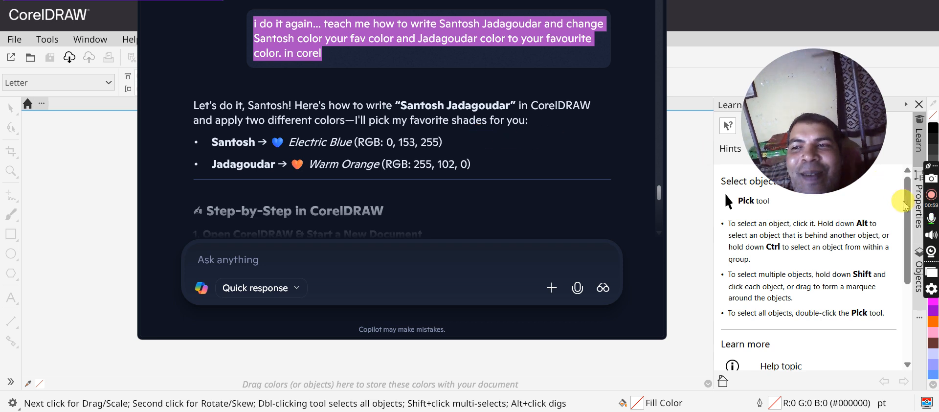
left_click(932, 250)
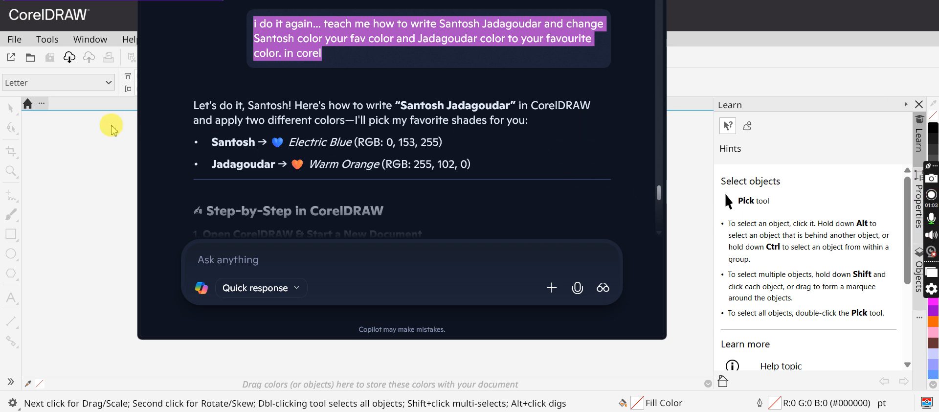
scroll(388, 214, "down", 3)
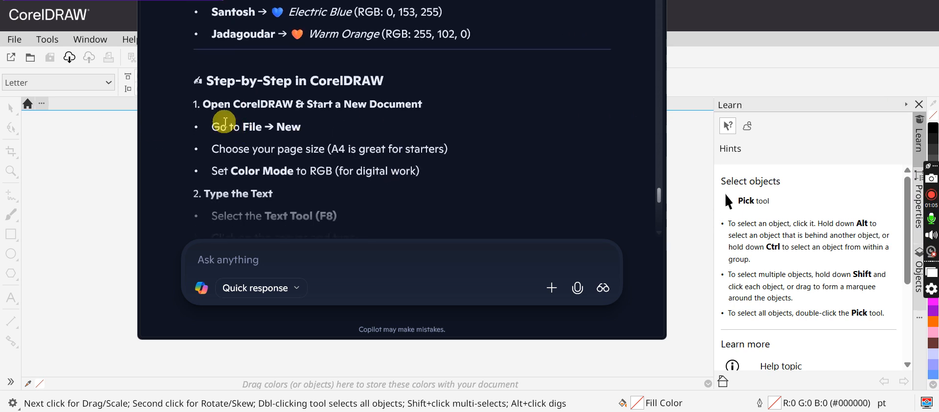
left_click_drag(220, 104, 293, 106)
left_click_drag(263, 130, 305, 135)
left_click(107, 131)
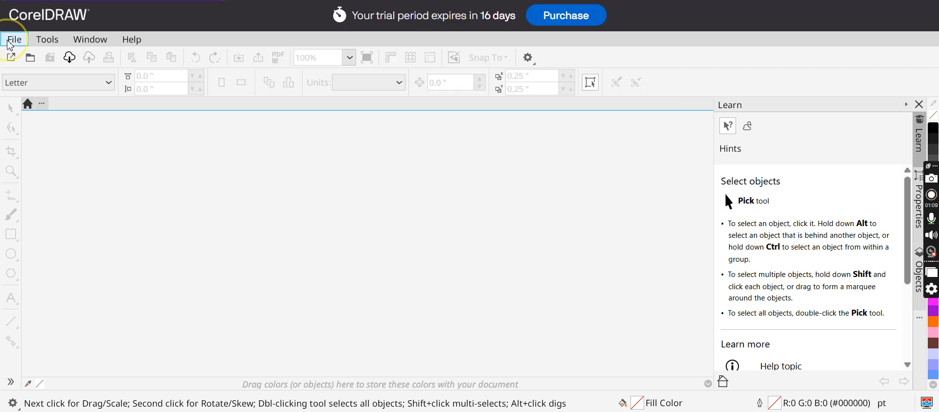
Create a new A4 document in CorelDRAW with RGB as the primary color mode, following Copilot's page setup advice.
left_click(11, 39)
left_click(19, 58)
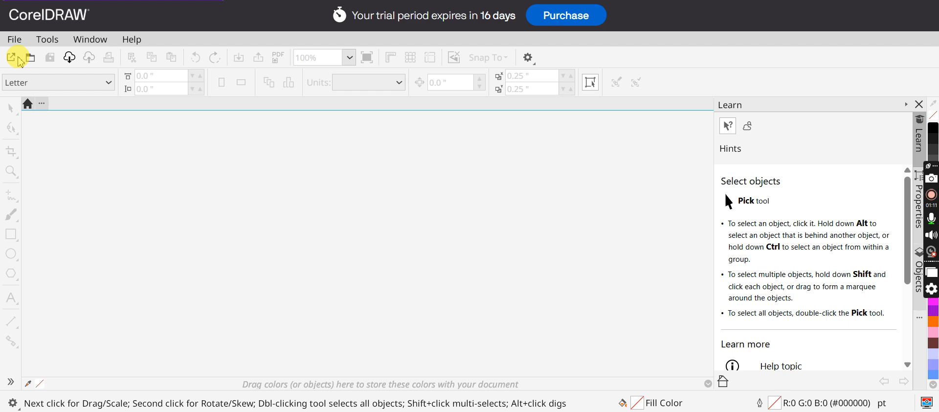
left_click(472, 411)
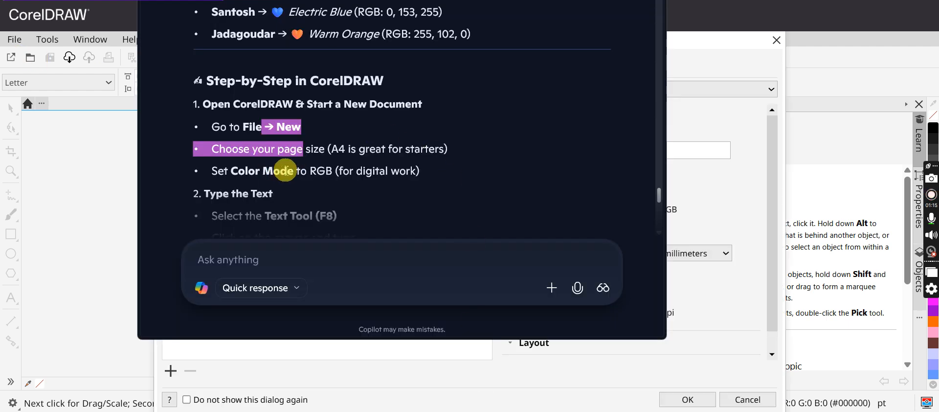
scroll(295, 177, "down", 1)
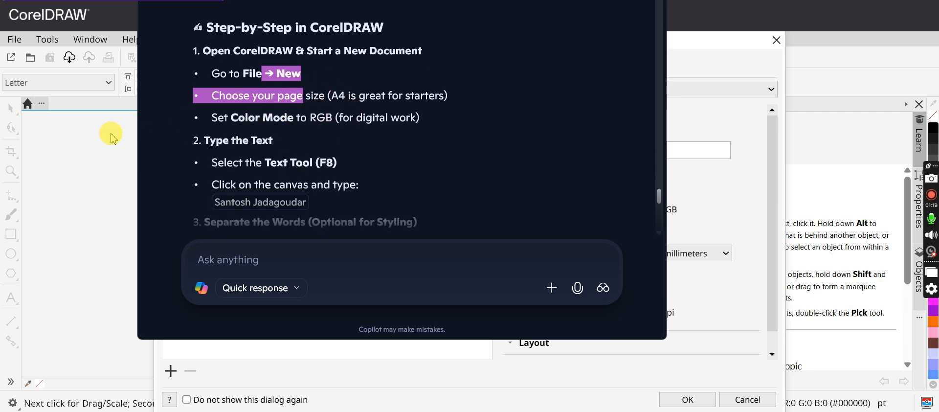
left_click(90, 139)
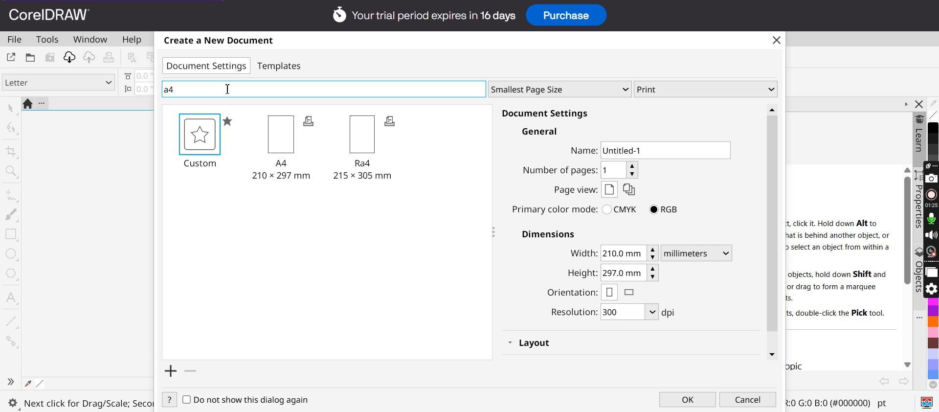
left_click(274, 130)
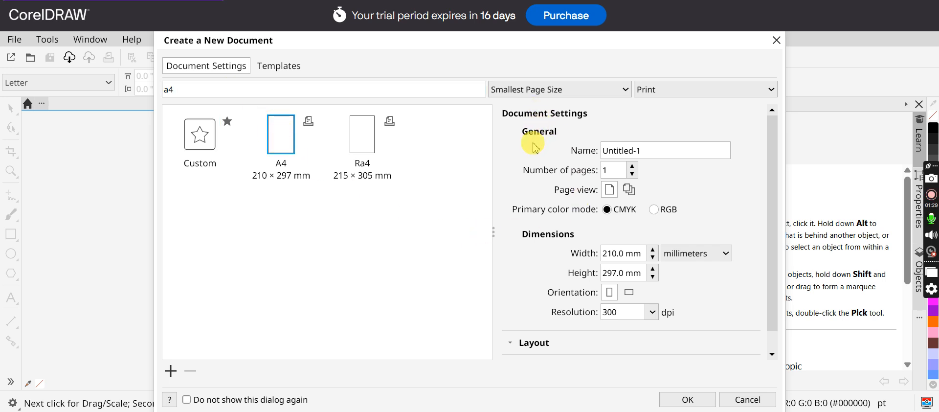
left_click(654, 210)
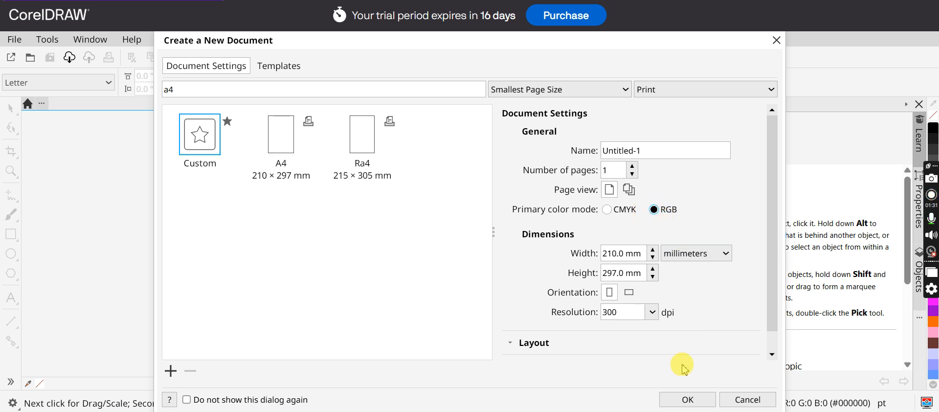
left_click(668, 399)
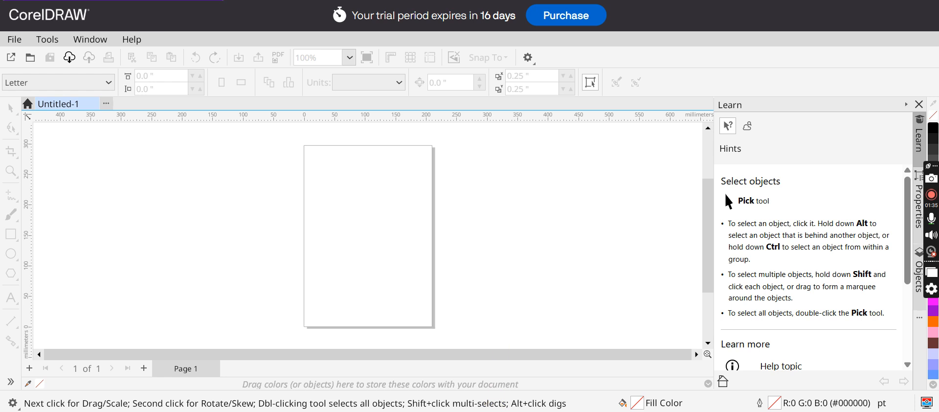
Check Copilot's text instructions, and with the Text tool add the person's full name as artistic text on the page.
key("alt+Tab")
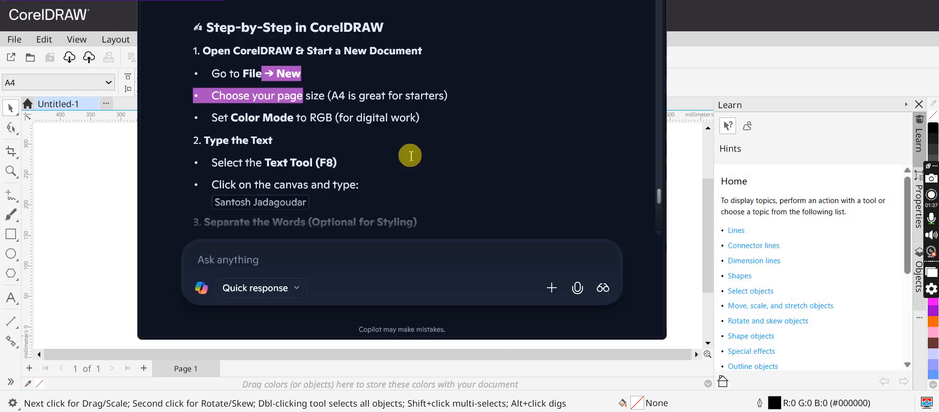
scroll(410, 156, "down", 3)
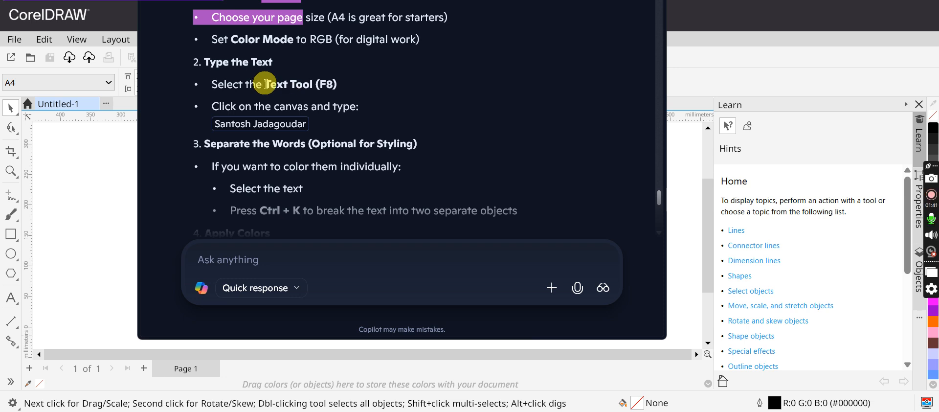
left_click(58, 197)
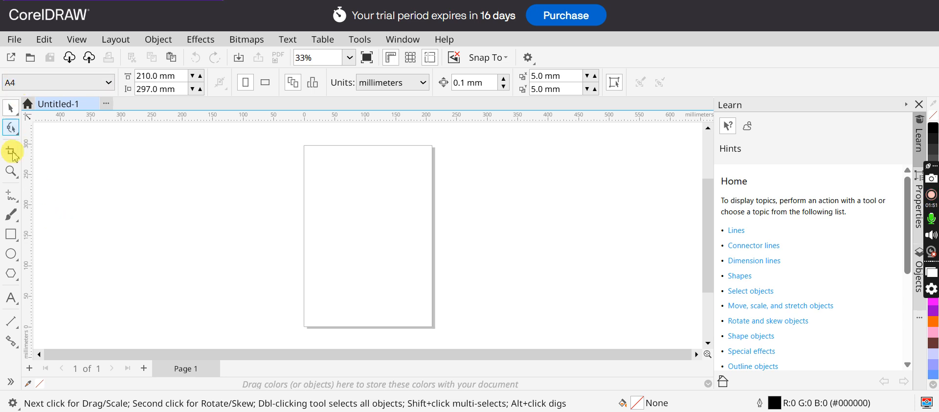
left_click(11, 300)
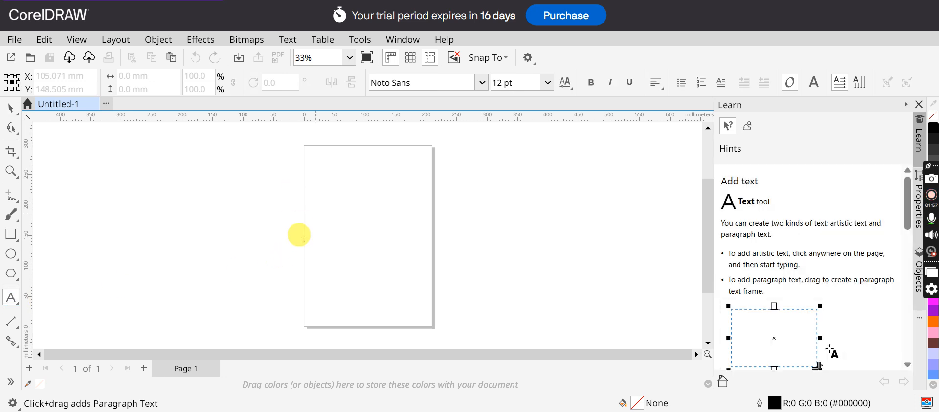
left_click(304, 257)
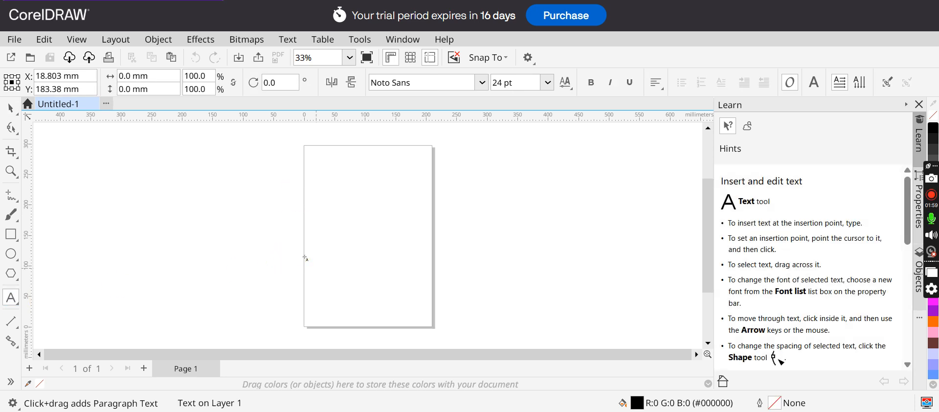
type("Santosh Jadagoudar")
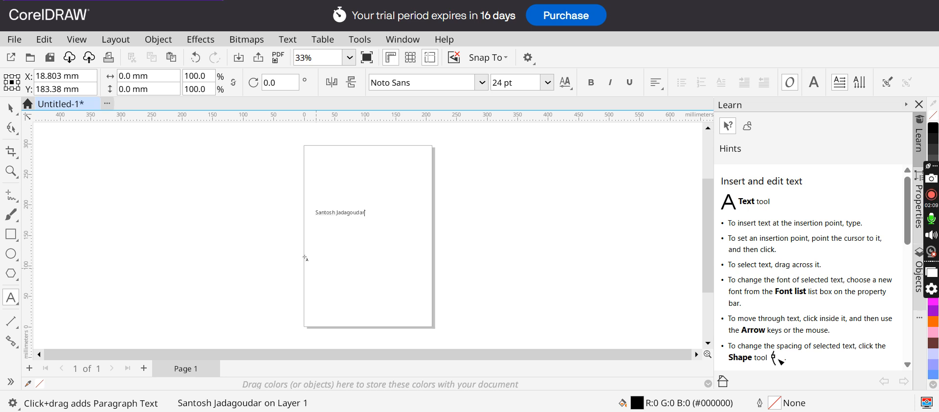
left_click(11, 112)
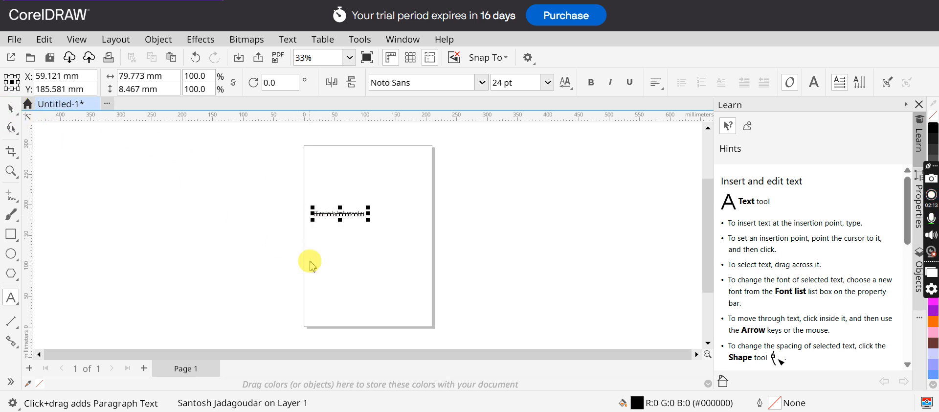
Following Copilot's instructions, break the full-name text apart into separate words and select the first name.
left_click(465, 411)
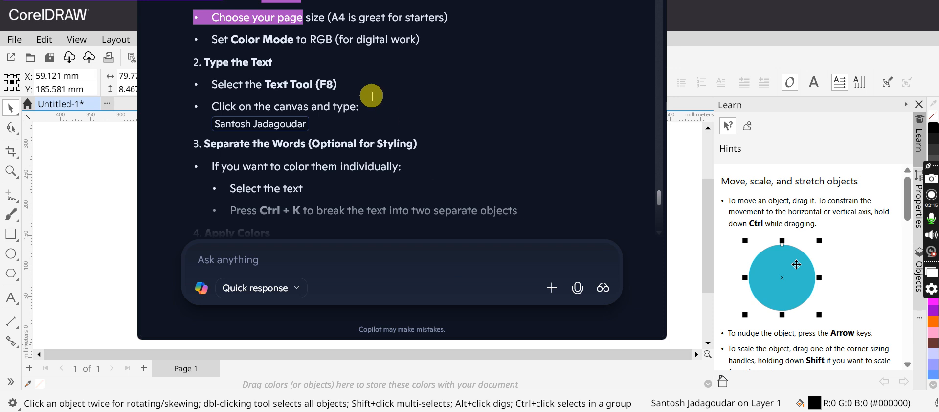
scroll(372, 191, "down", 2)
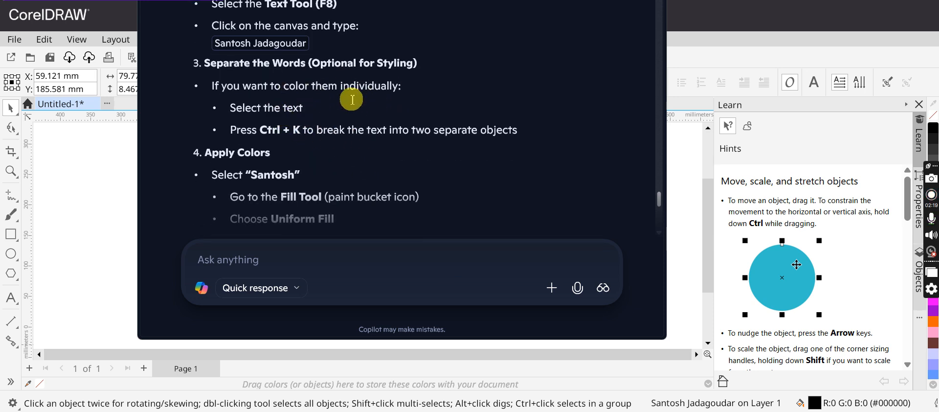
left_click(75, 188)
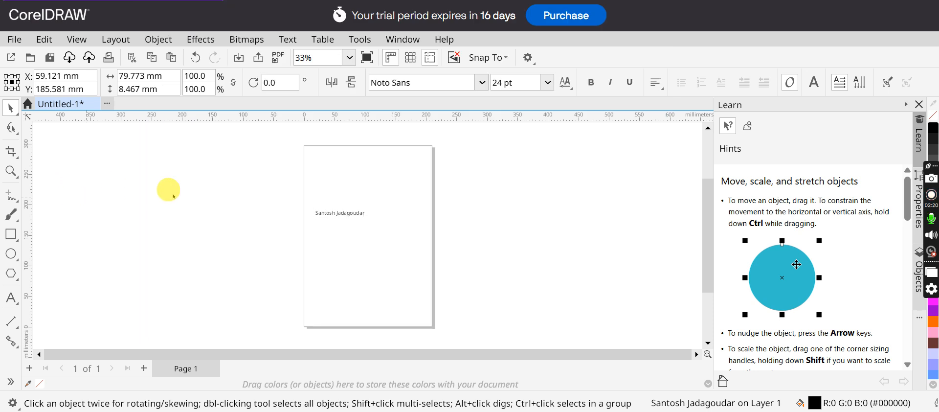
left_click(313, 202)
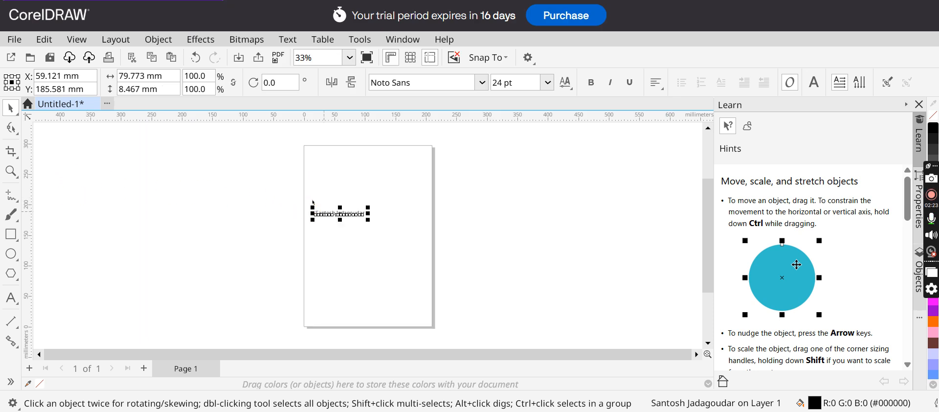
left_click(324, 211)
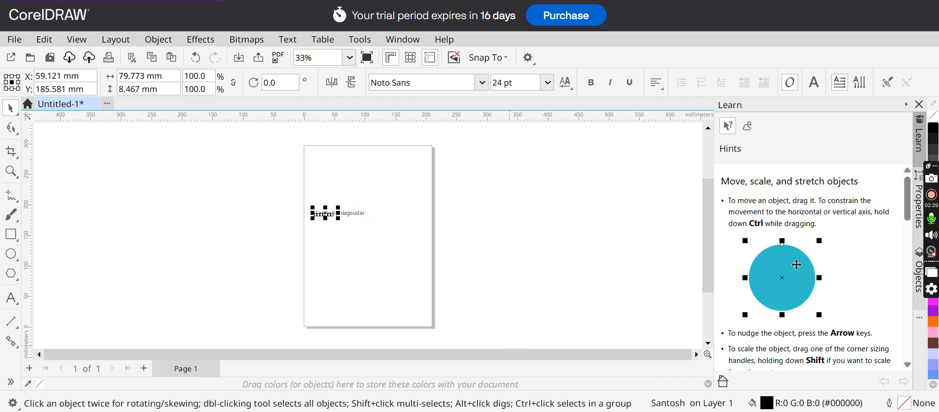
Switch to the Copilot chat and read its instructions for applying RGB fill colors to the two words.
left_click(470, 410)
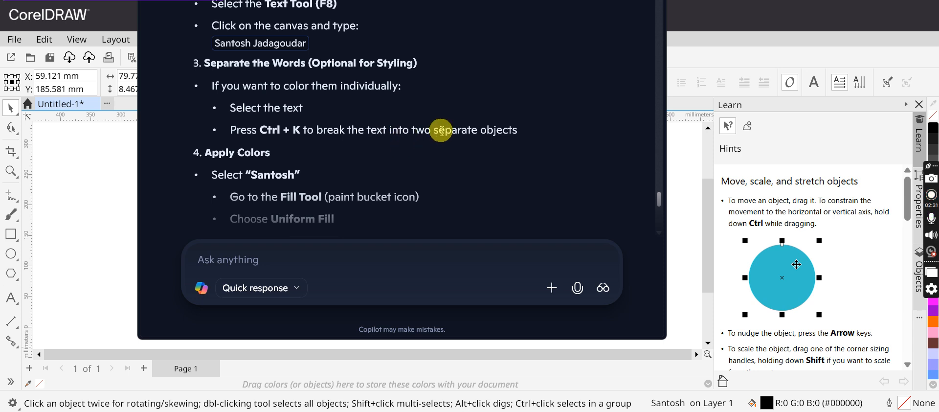
scroll(428, 169, "down", 2)
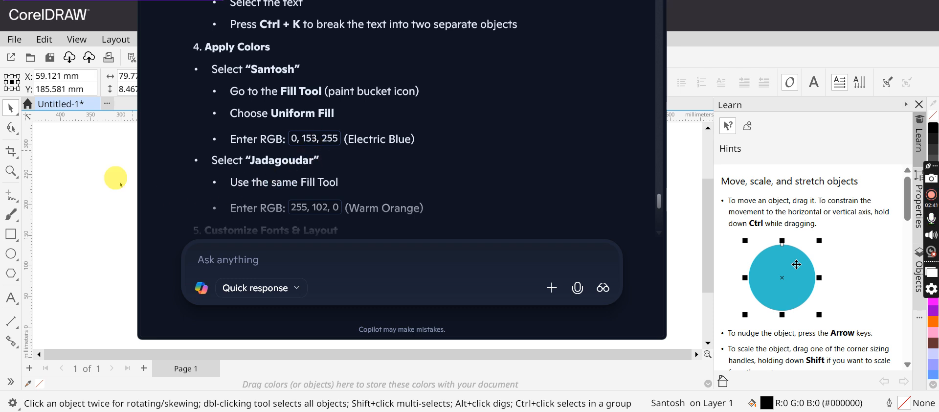
left_click(82, 173)
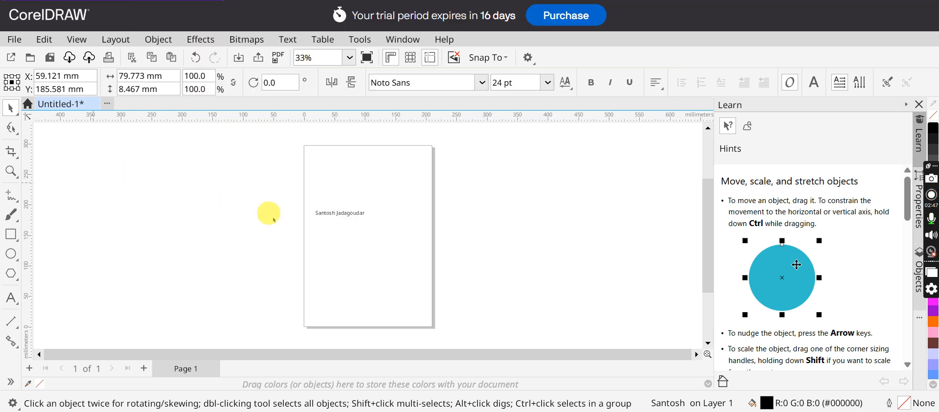
left_click(931, 251)
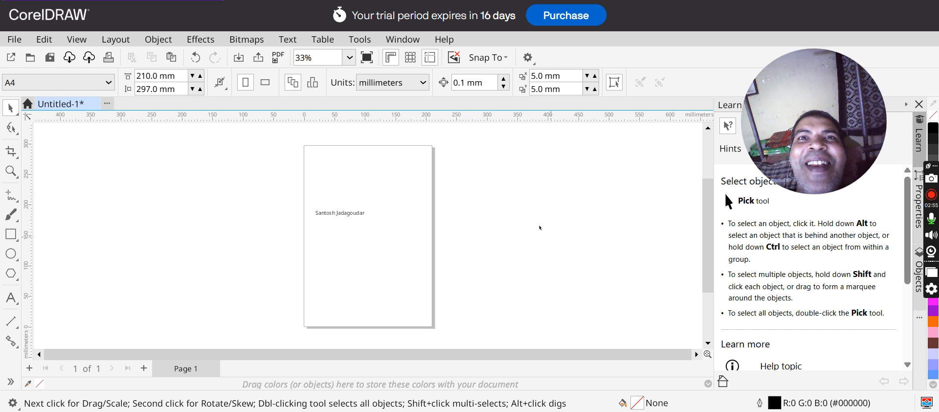
left_click(931, 252)
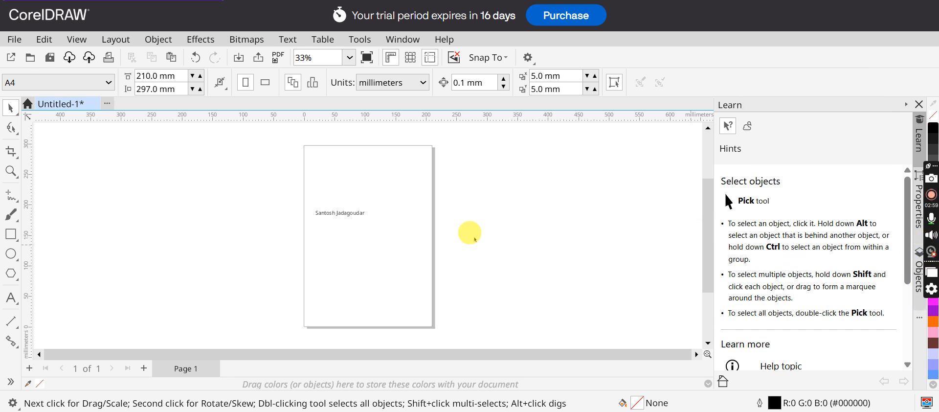
Check Copilot's color values and use the Interactive Fill tool to give the first name a uniform RGB fill of 0, 153, 255.
left_click(311, 201)
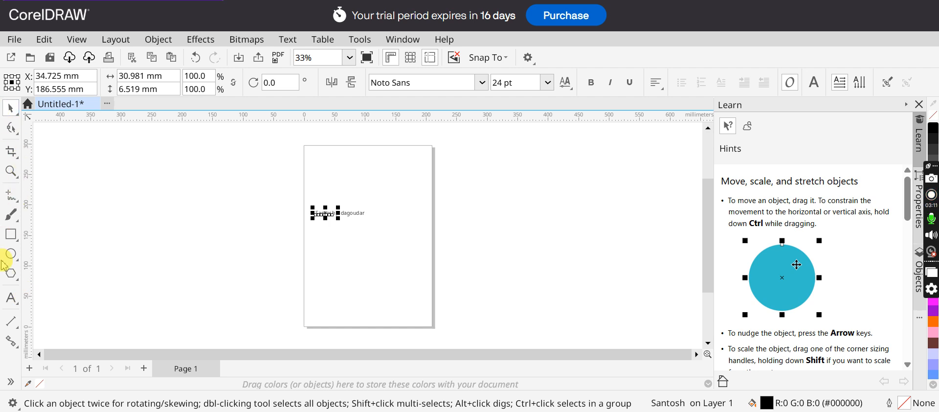
left_click(13, 386)
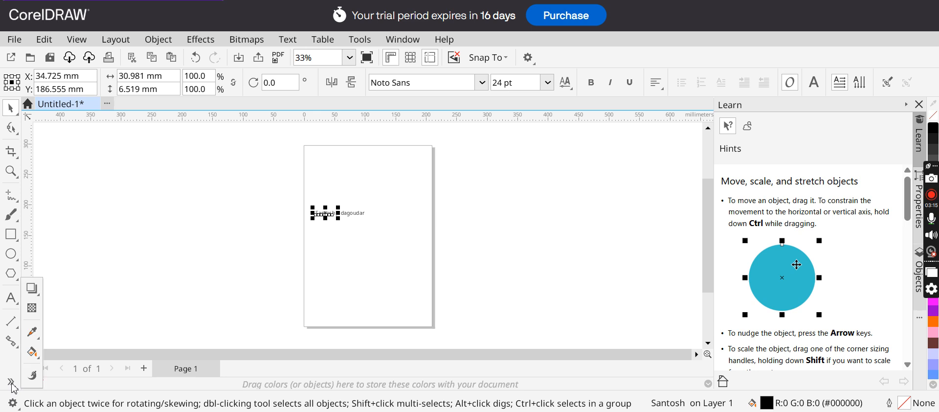
left_click(33, 353)
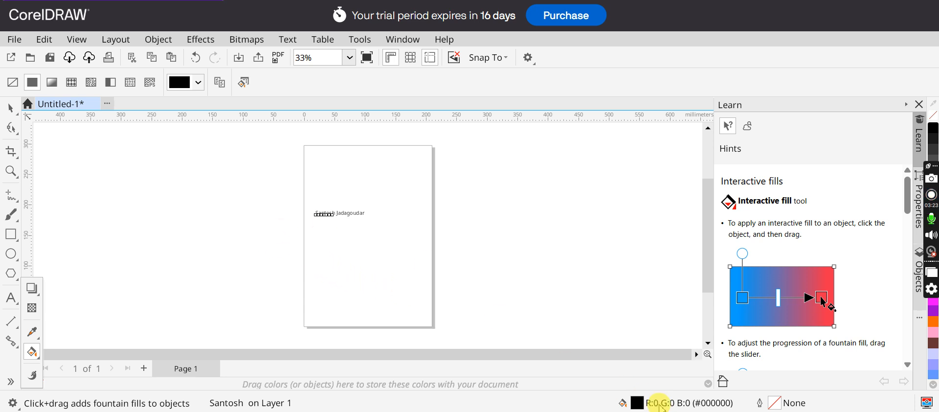
left_click(677, 404)
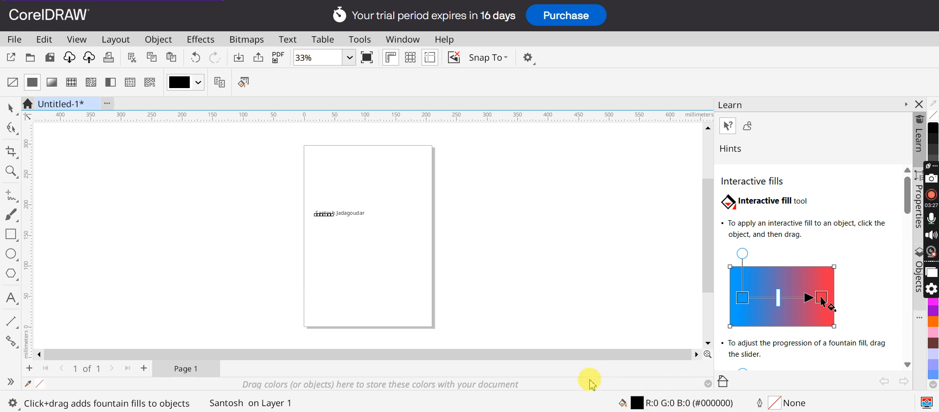
left_click(472, 411)
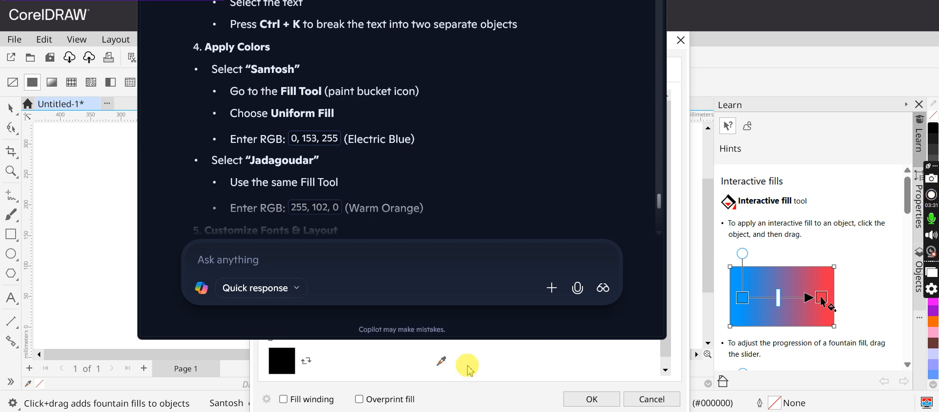
left_click(499, 357)
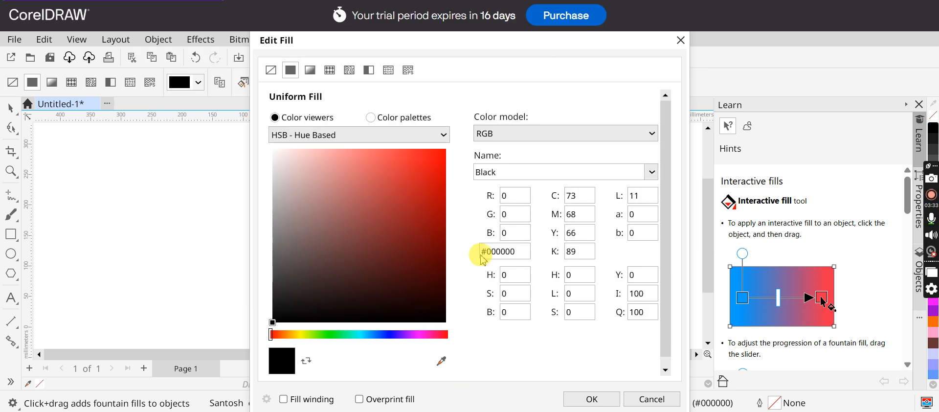
left_click(516, 215)
type("53")
left_click_drag(523, 234, 483, 234)
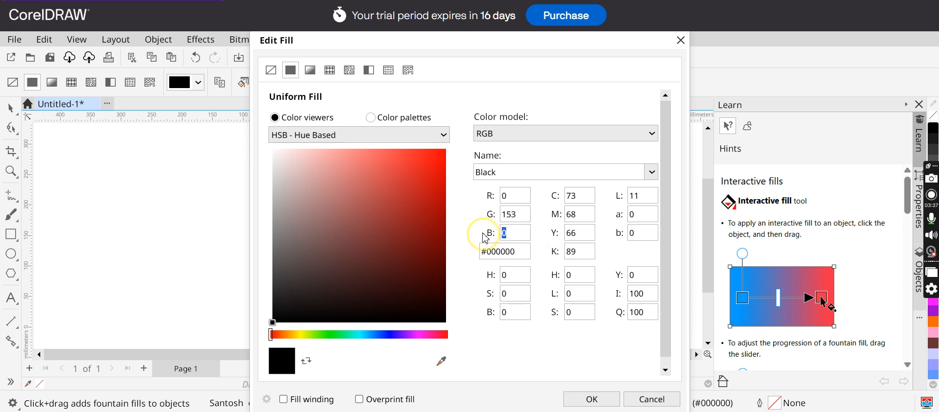
type("255")
left_click(510, 195)
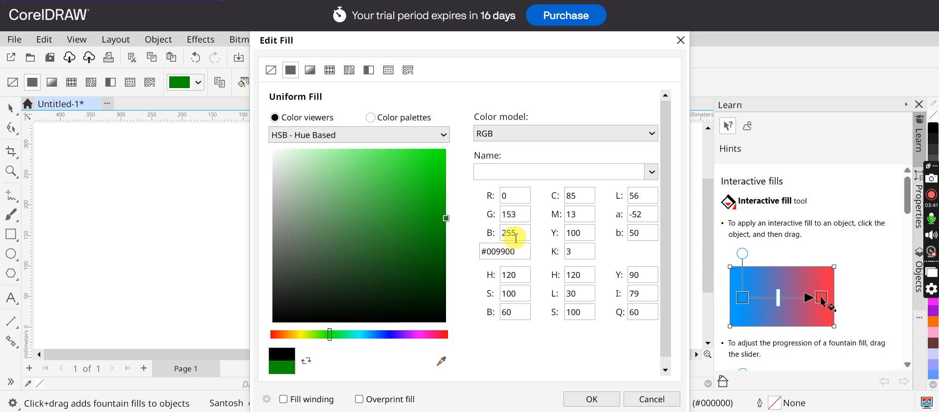
left_click(585, 399)
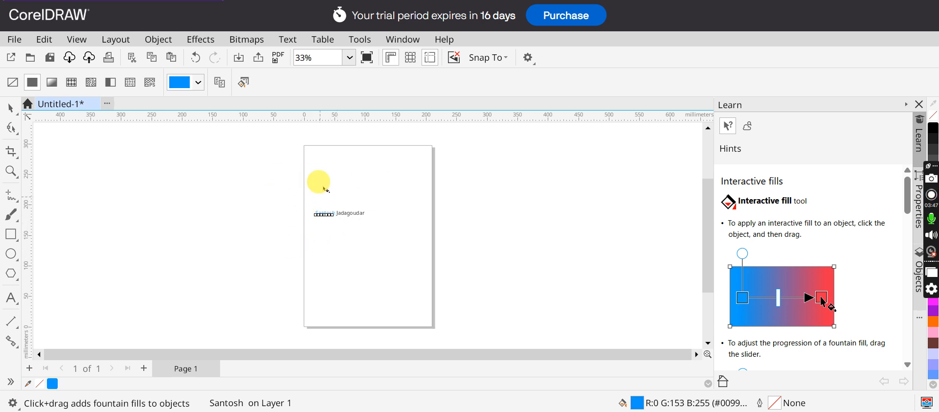
Examine the recolored first name at 100% zoom and check Copilot's color instructions for the last name.
left_click(346, 58)
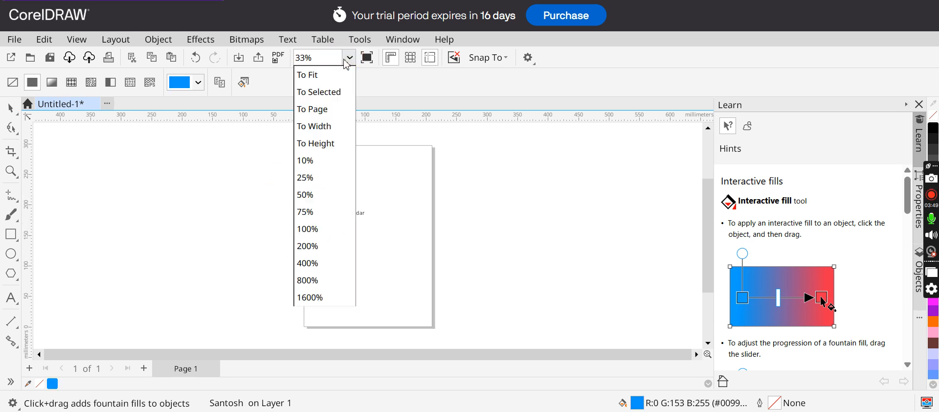
left_click(313, 229)
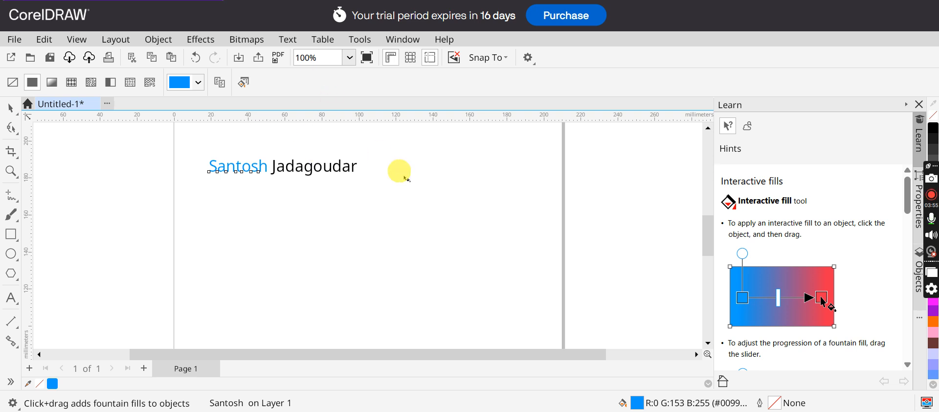
left_click(481, 411)
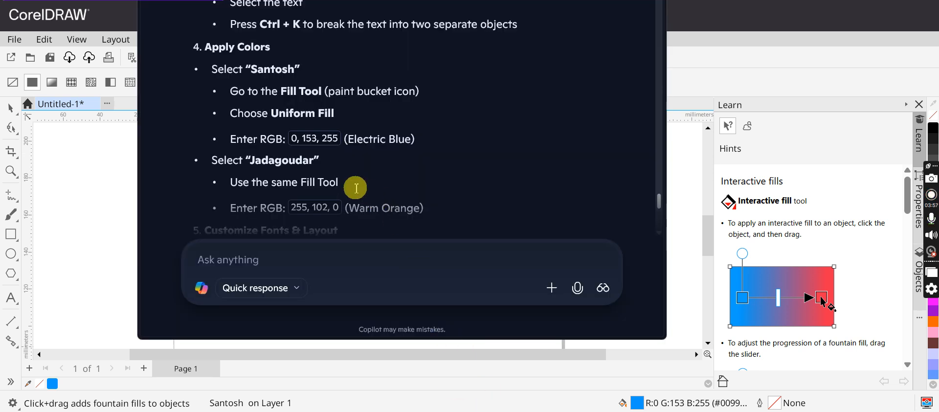
scroll(348, 189, "down", 3)
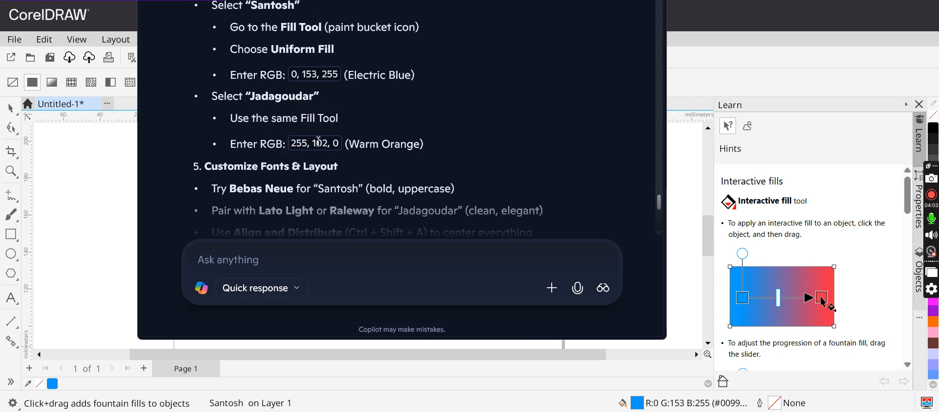
left_click(68, 189)
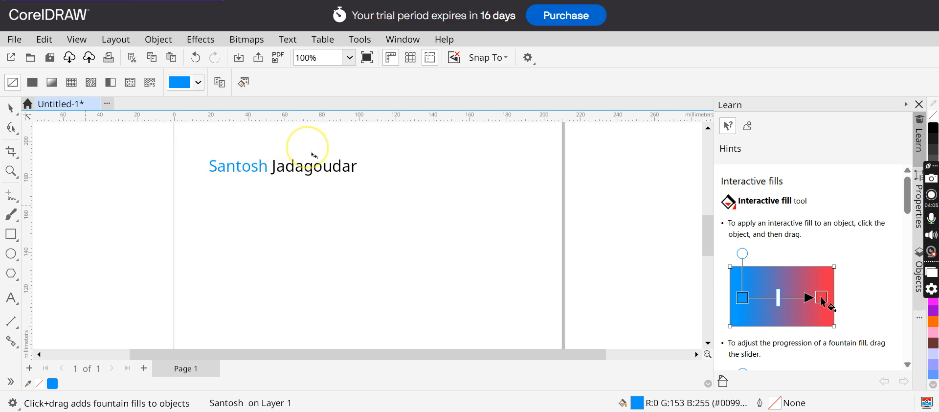
Use the Interactive Fill tool to give the last name a uniform fill with green 255 and blue 102, rechecking Copilot's color values.
left_click(283, 172)
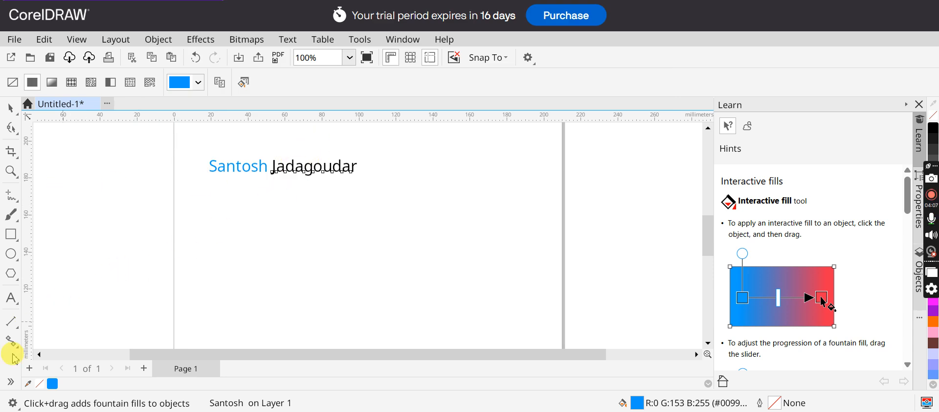
left_click(10, 385)
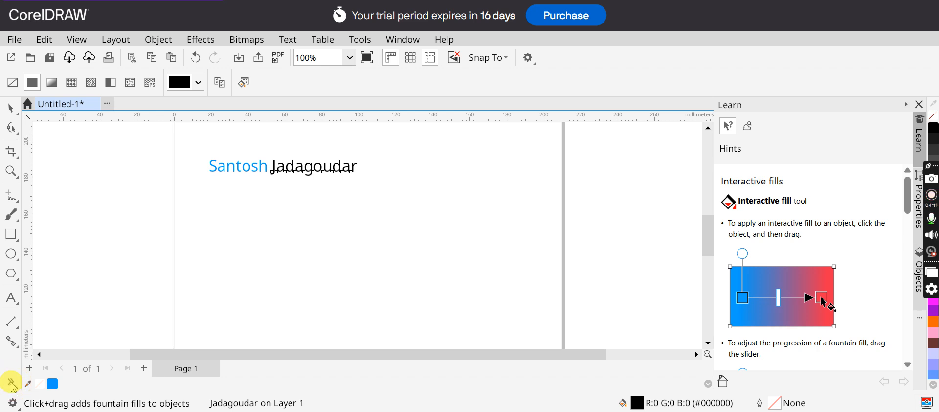
left_click(11, 383)
left_click(34, 353)
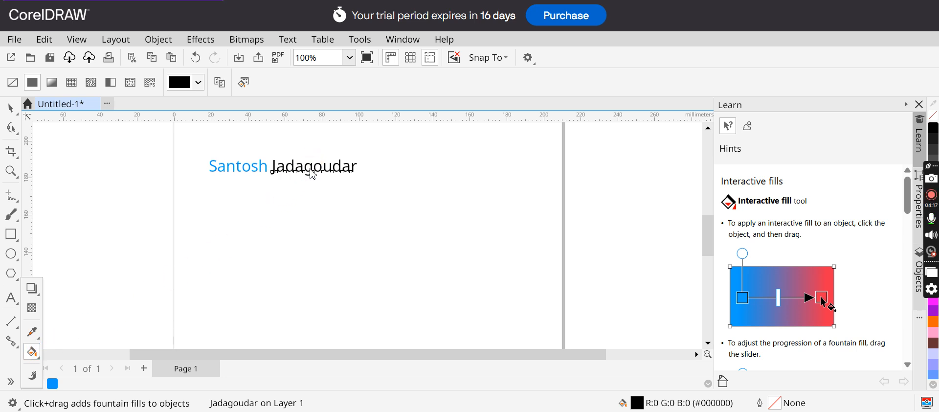
left_click(688, 404)
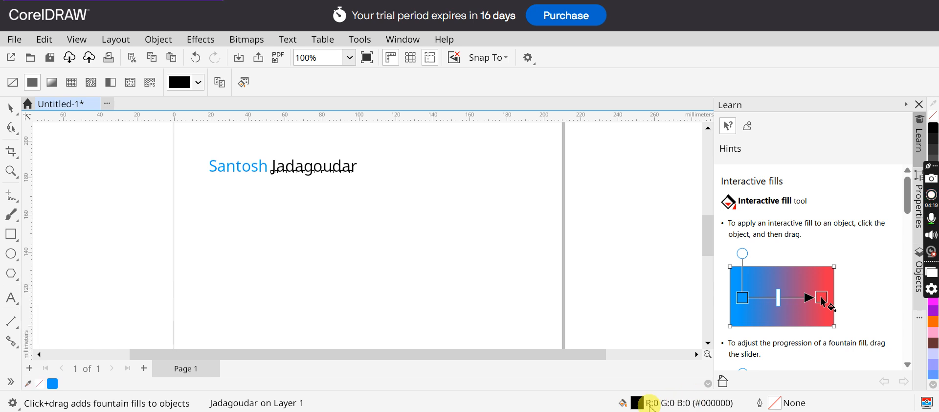
key("alt+Tab")
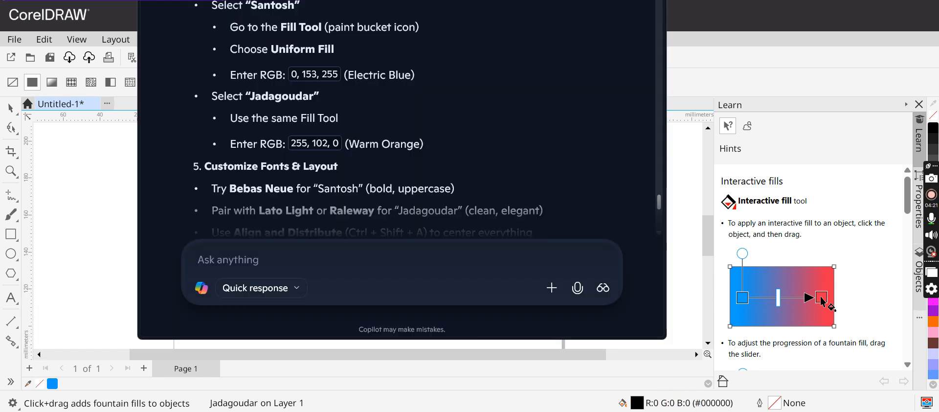
key("alt+Tab")
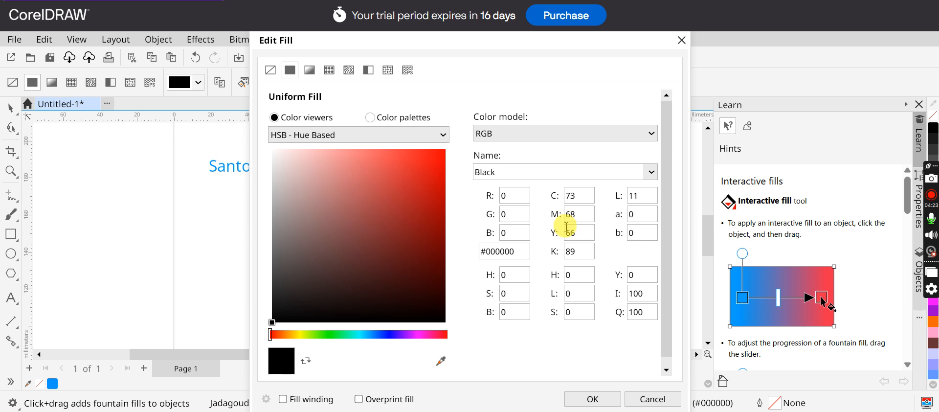
left_click_drag(529, 206, 472, 213)
type("255")
left_click_drag(517, 238, 482, 237)
type("1")
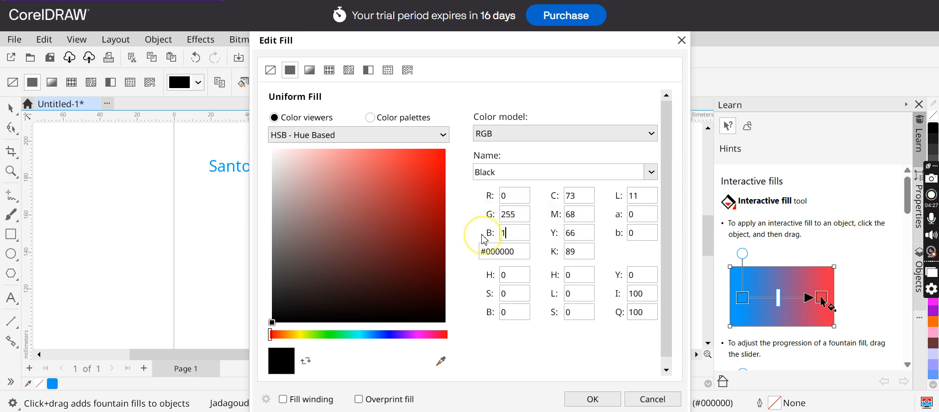
type("02")
left_click(515, 246)
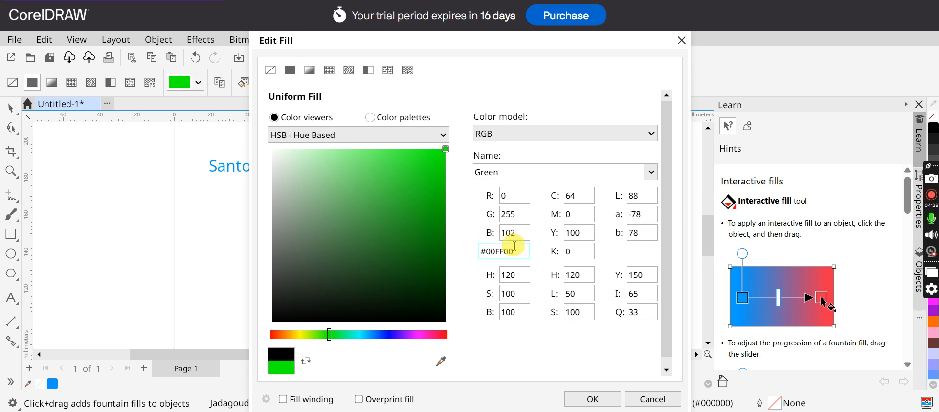
left_click(592, 399)
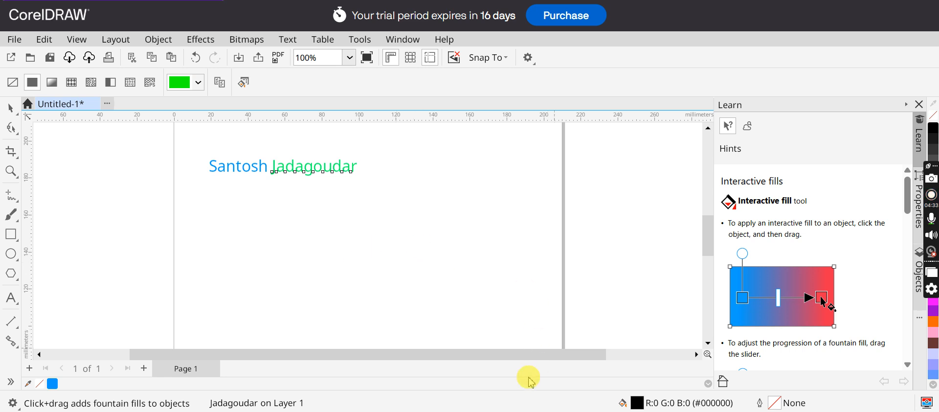
Review the font and layout suggestions in the Copilot chat, including Bebas Neue for the first name.
left_click(471, 410)
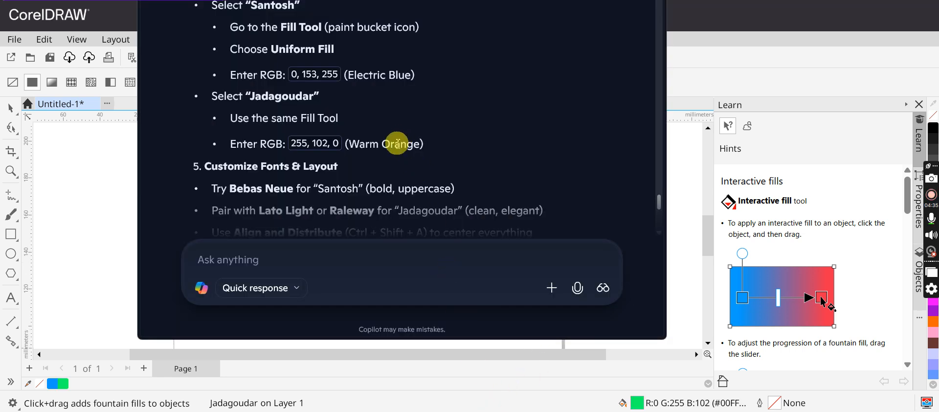
scroll(380, 163, "down", 3)
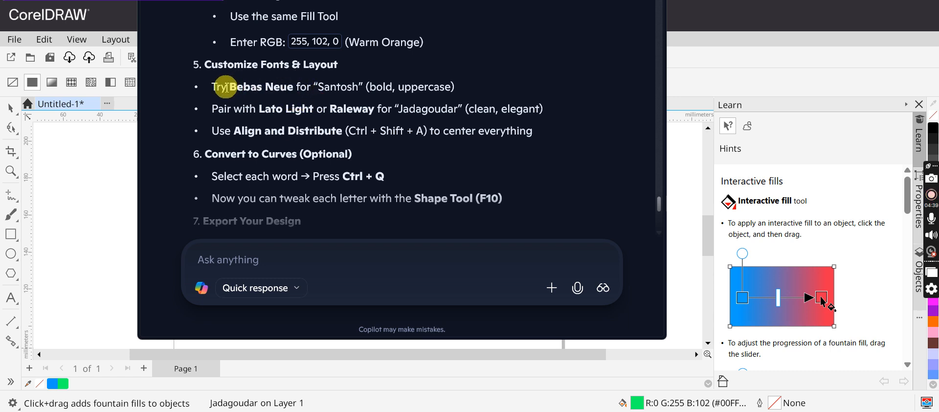
left_click_drag(232, 86, 296, 87)
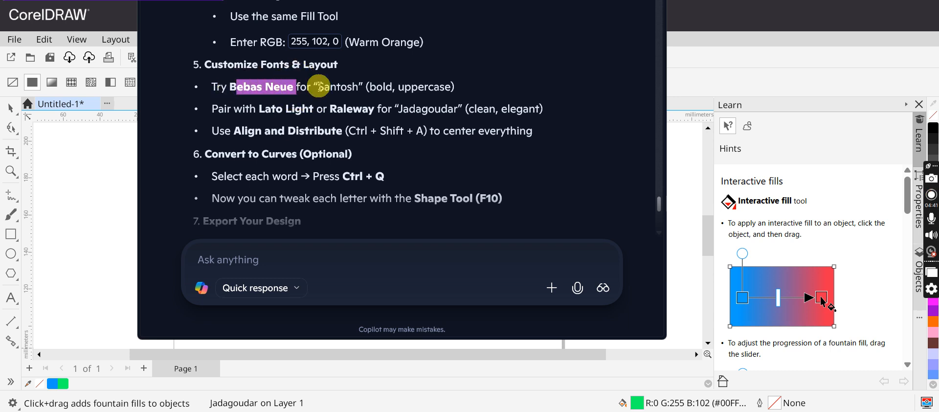
left_click(74, 193)
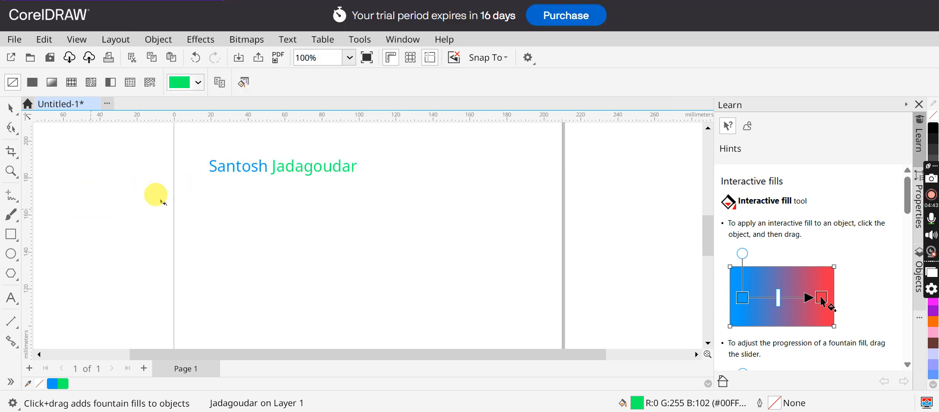
Set the font of the blue first name to Bebas Neue.
left_click(248, 186)
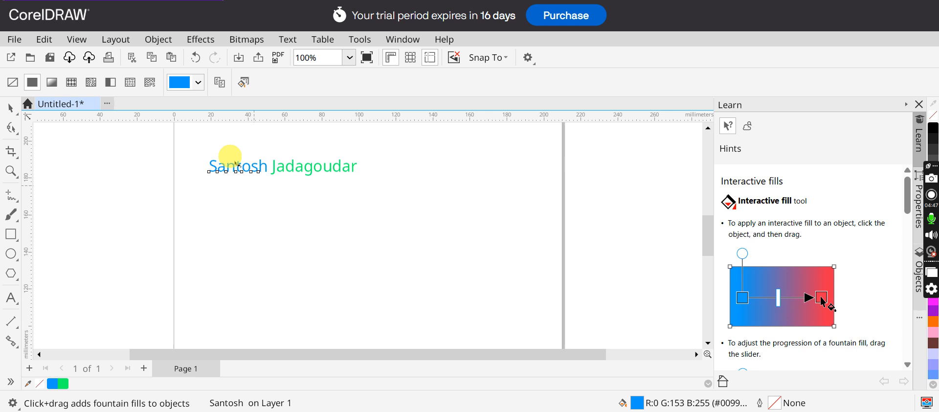
left_click(11, 108)
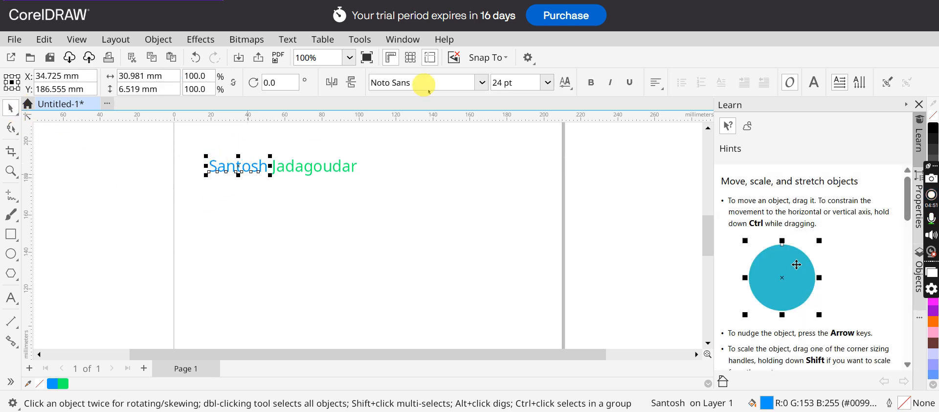
left_click(432, 86)
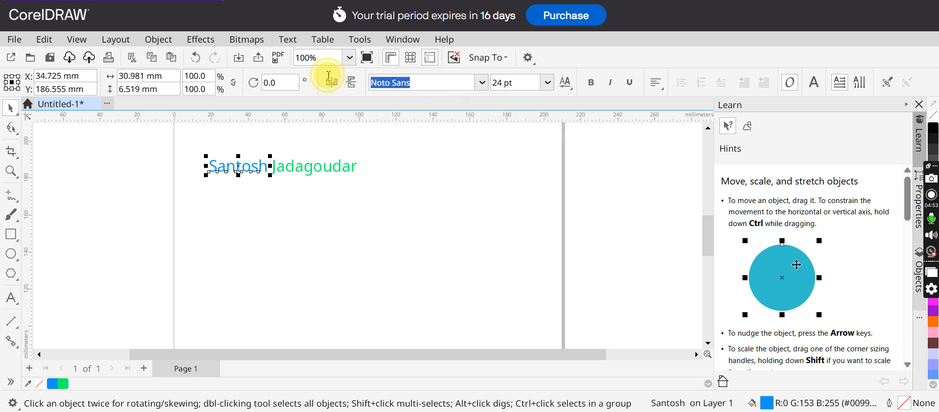
type("Bebas")
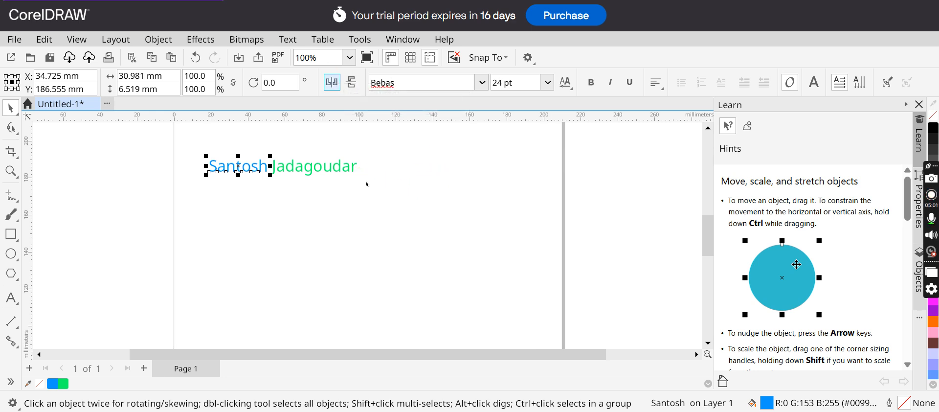
left_click(479, 84)
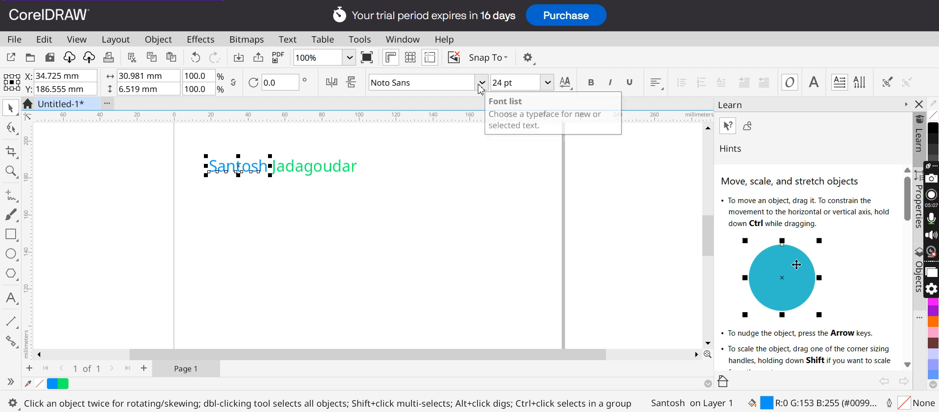
left_click(353, 83)
type("Be")
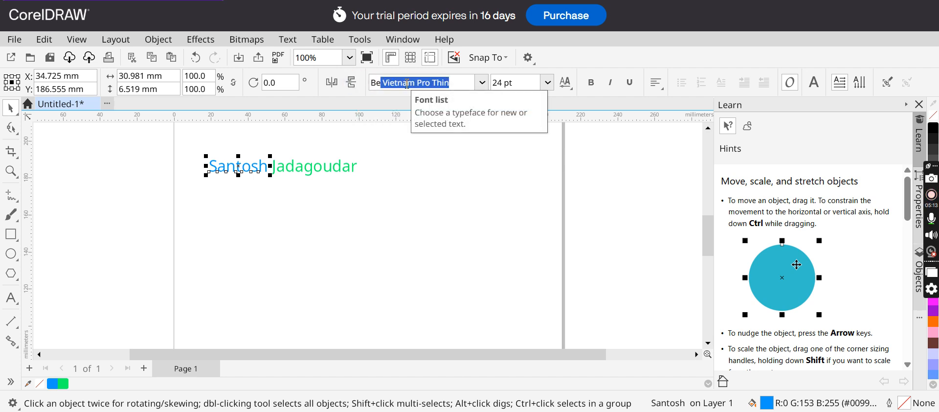
type("bas Neue")
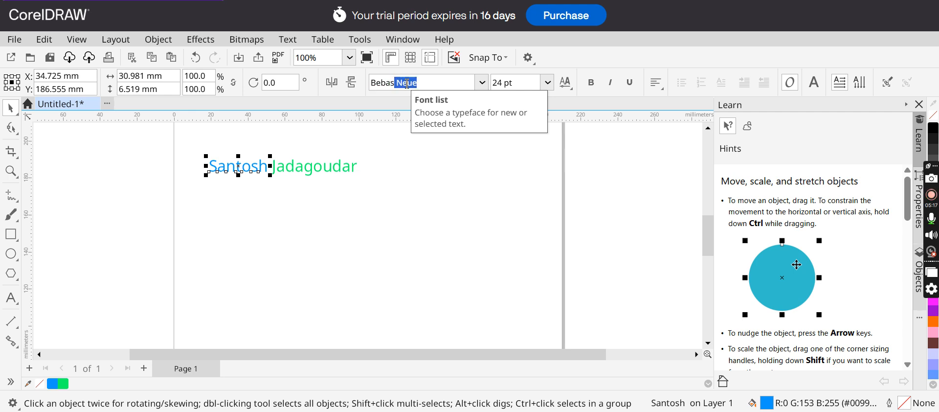
left_click(407, 83)
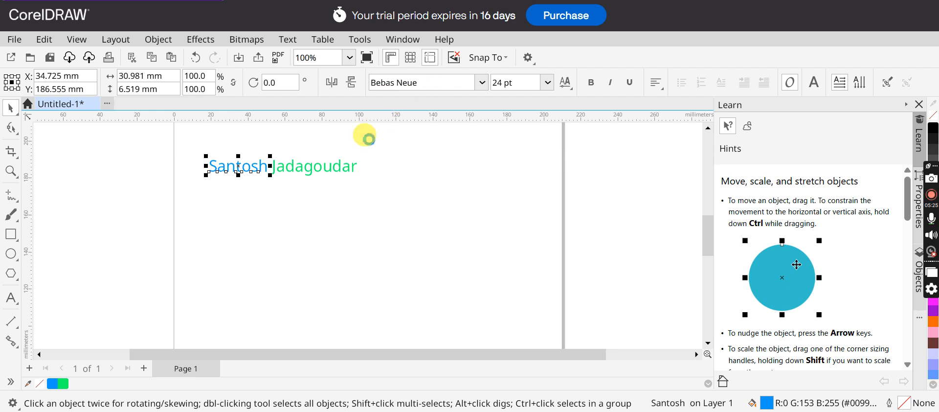
key("Return")
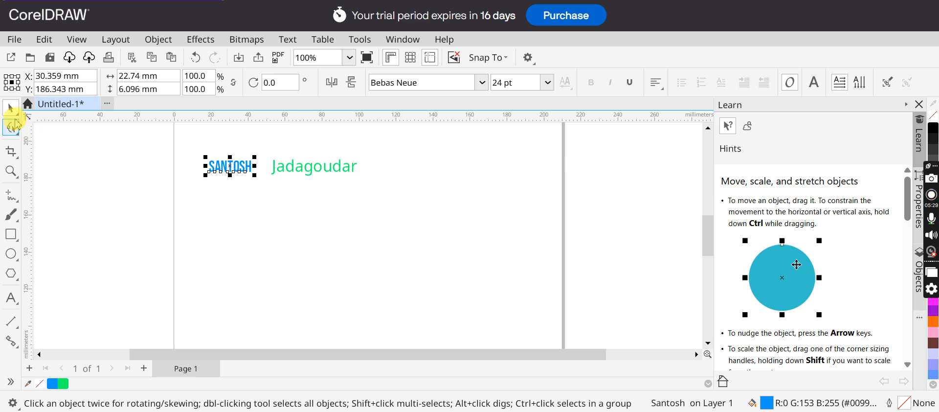
Select the green last name and check the fonts suggested for it in the Copilot chat.
left_click(292, 151)
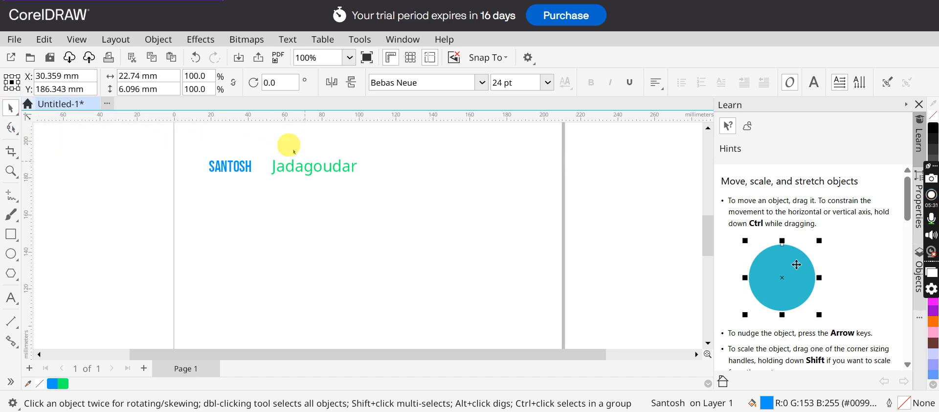
left_click(324, 166)
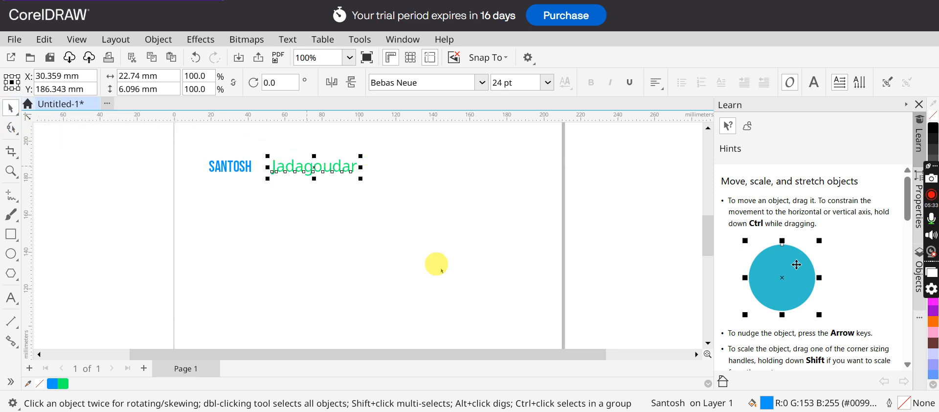
left_click(469, 411)
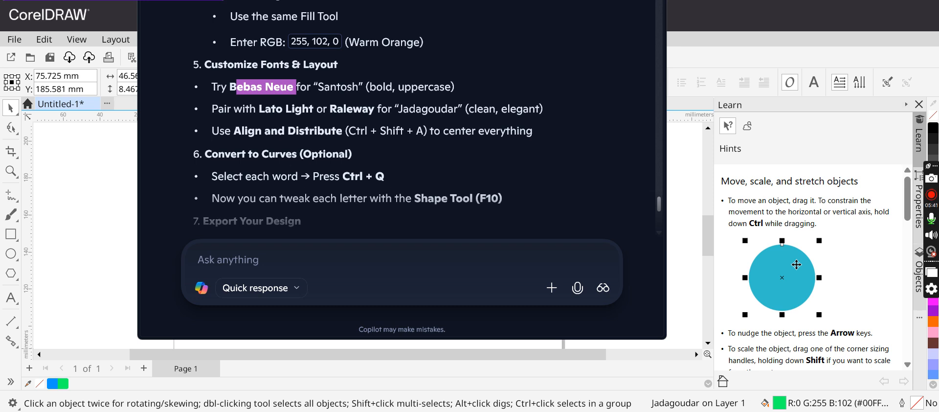
left_click(472, 411)
Try a font starting with R for the last name, applying Racing Sans One.
left_click(418, 83)
type("Ralew")
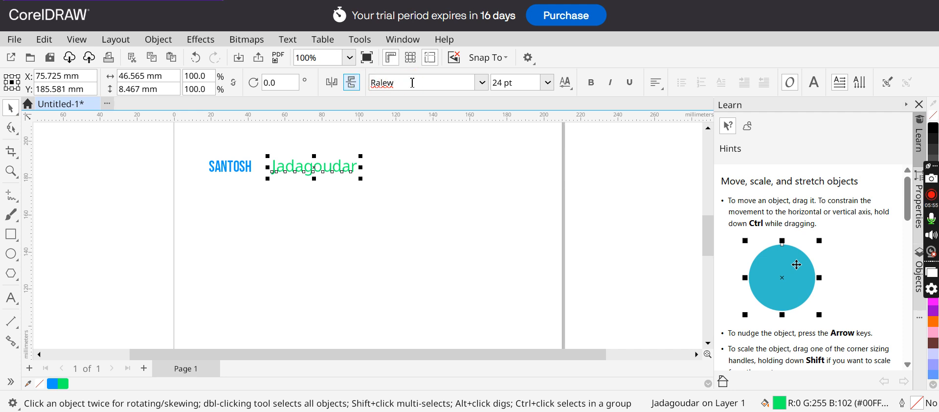
key("ctrl+a")
type("R")
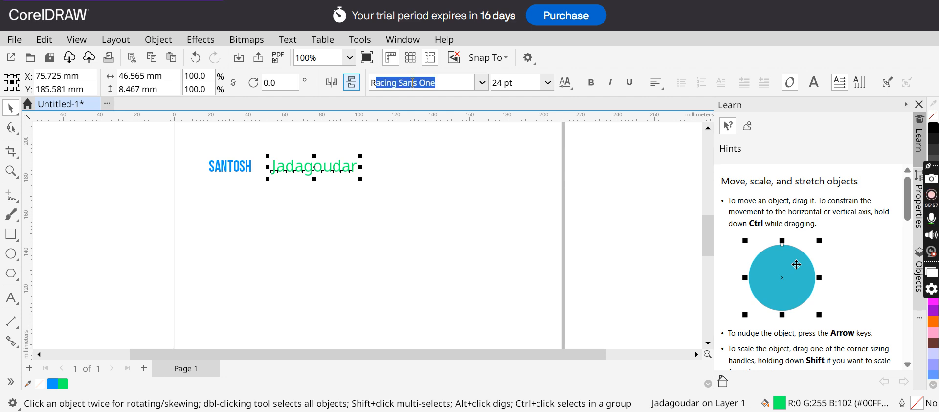
key("Right")
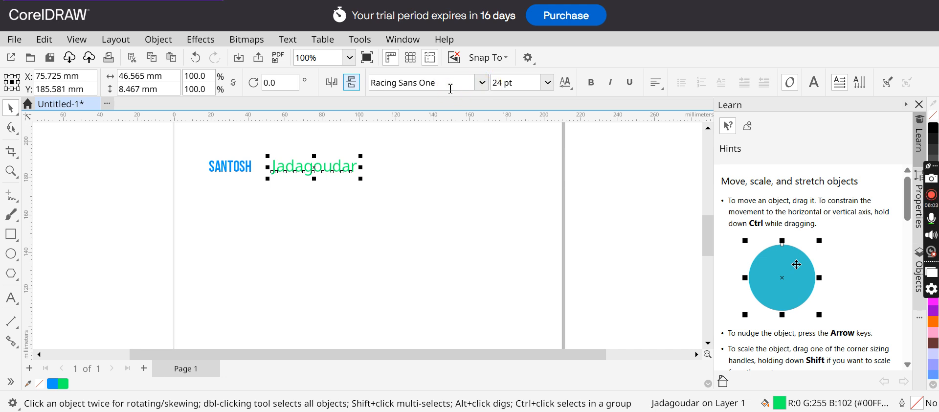
key("Return")
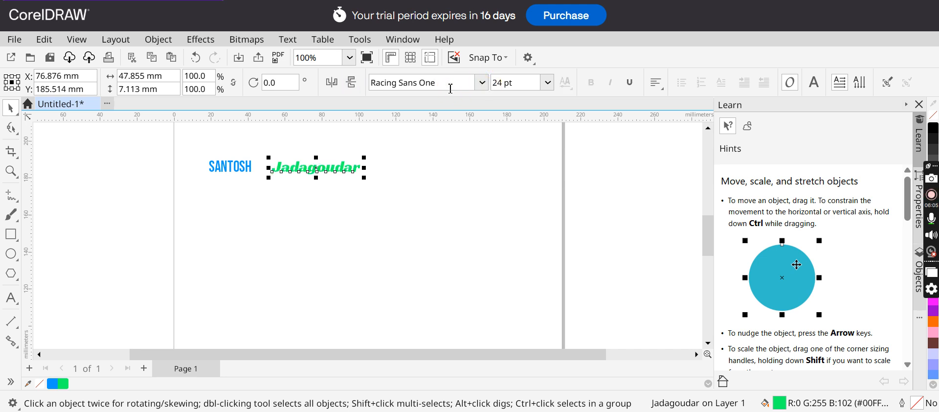
Try the Raleigh DmBd BT font on the last name.
left_click_drag(475, 84, 320, 85)
type("Ra")
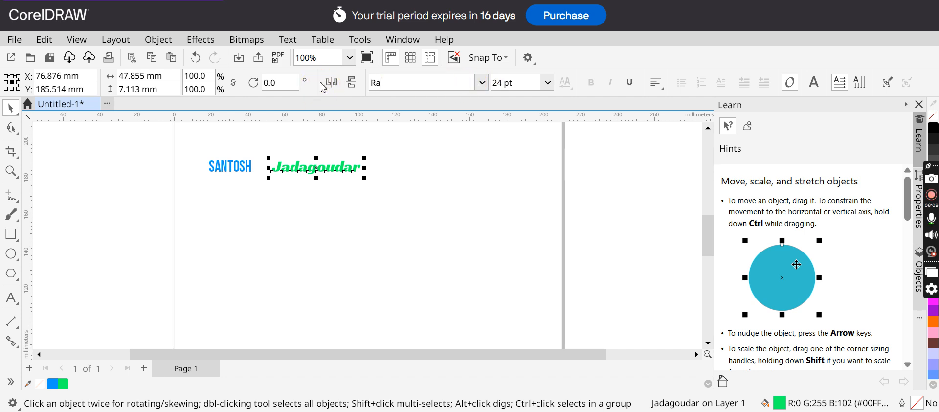
key("BackSpace")
key("BackSpace")
type("l")
key("Return")
left_click(460, 84)
left_click(437, 85)
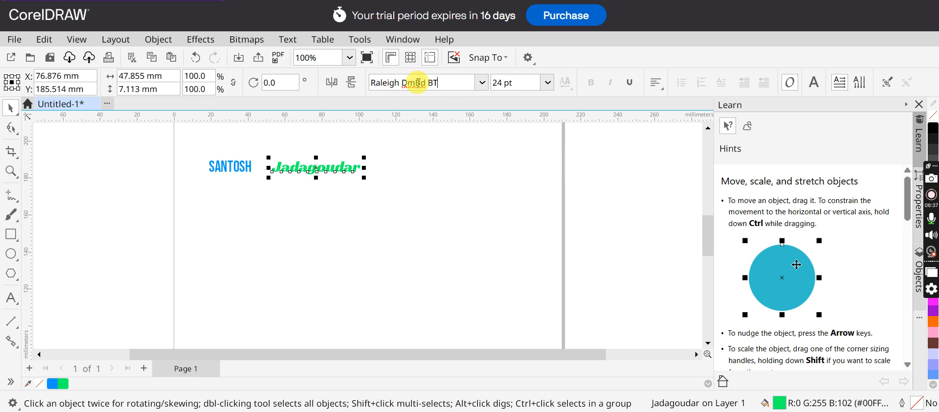
triple_click(391, 83)
key("BackSpace")
left_click(391, 85)
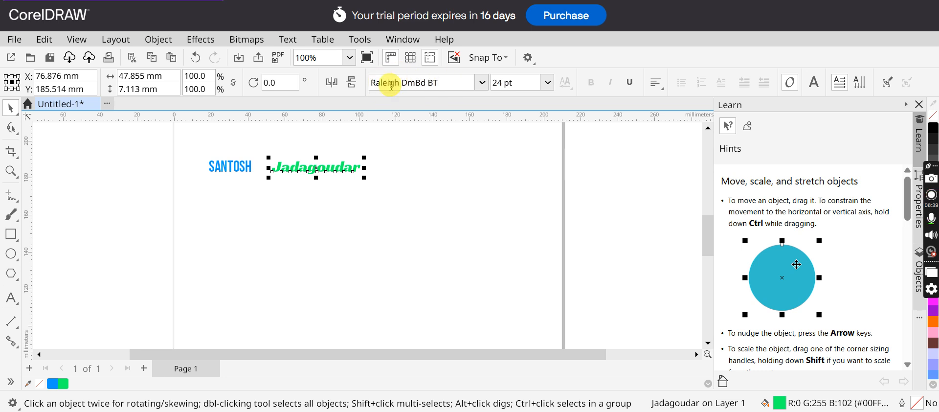
left_click(387, 84)
left_click(478, 84)
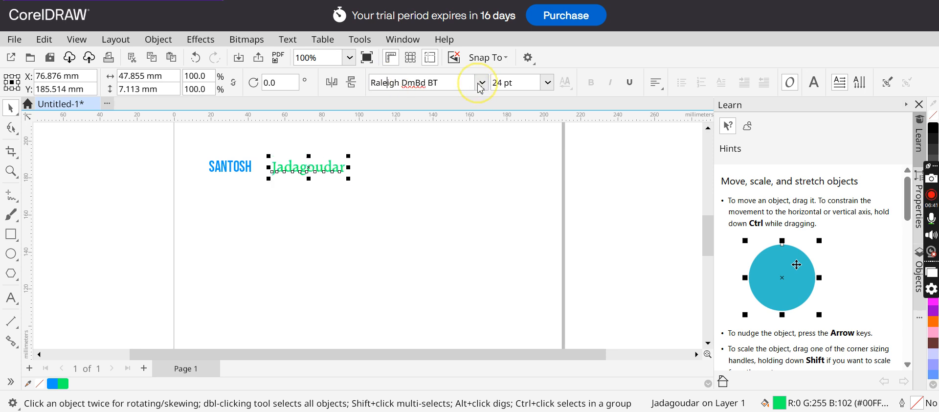
Filter the available fonts by "Ralew" and apply Raleway (Bold) to the last name.
left_click(479, 85)
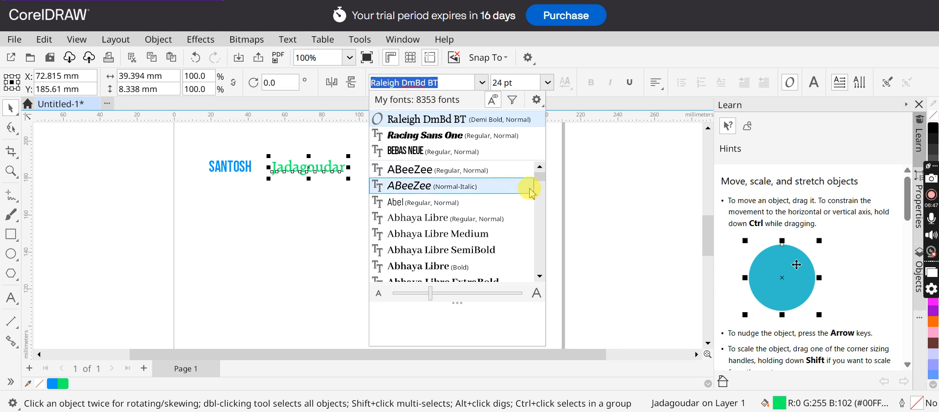
left_click_drag(537, 178, 524, 245)
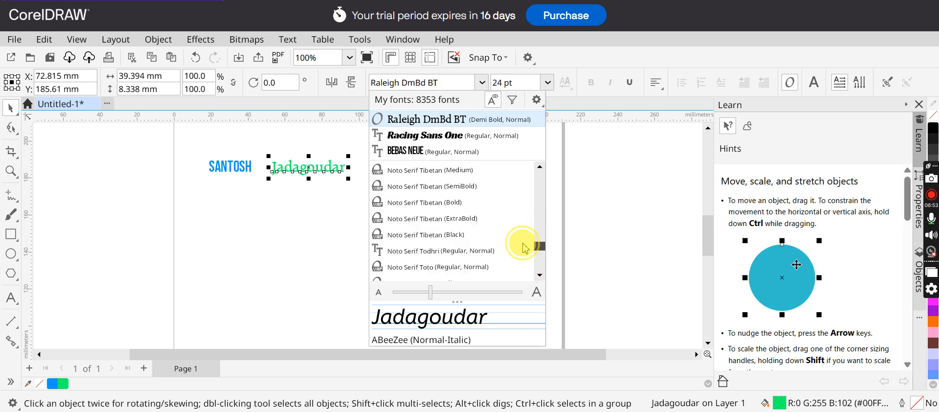
scroll(523, 253, "up", 10)
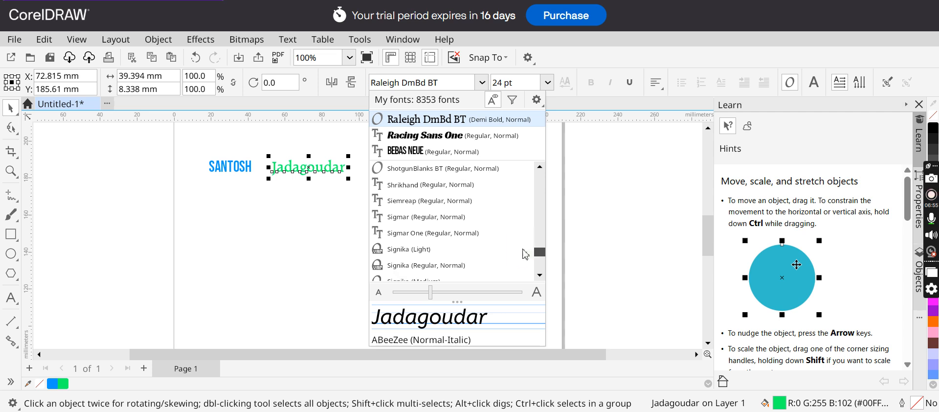
scroll(525, 246, "down", 10)
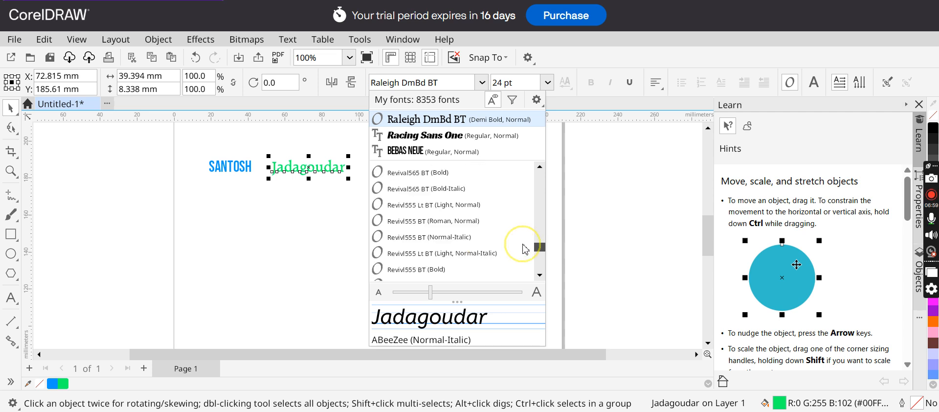
left_click(389, 83)
type("Ralewa")
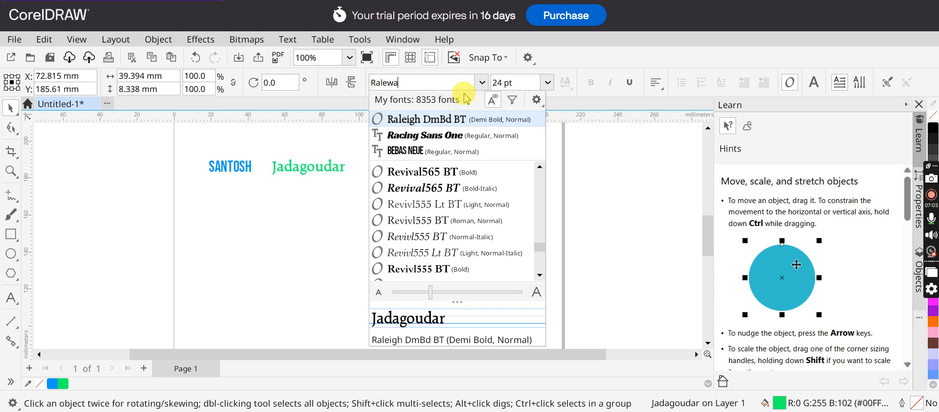
key("BackSpace")
key("BackSpace")
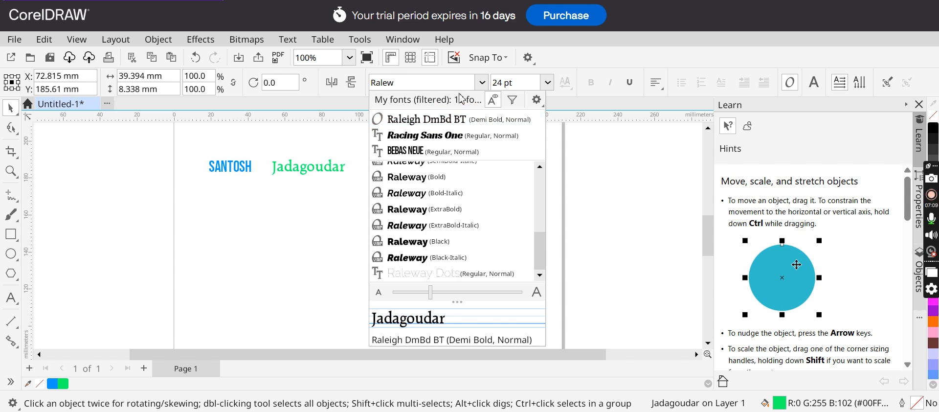
left_click(430, 180)
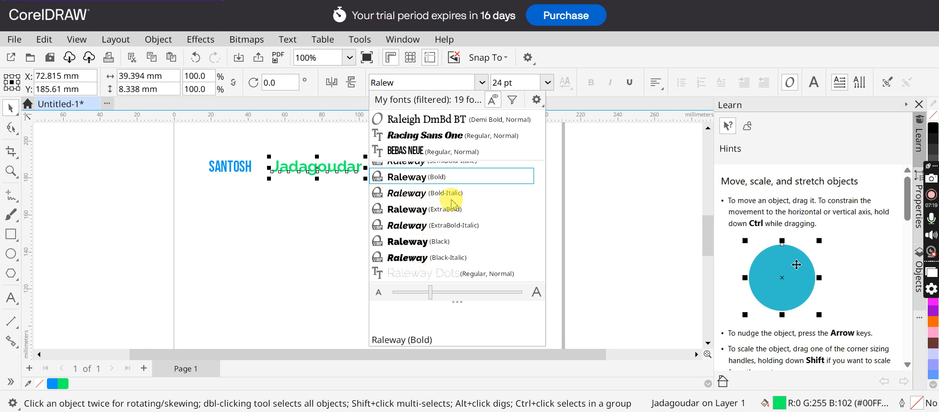
left_click(419, 181)
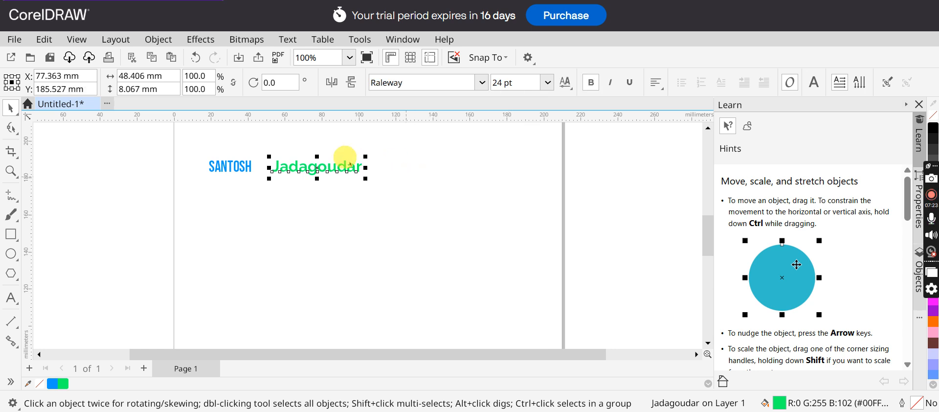
Move the last name closer to the first name to narrow the gap between the two words.
left_click(310, 182)
left_click(304, 156)
left_click_drag(297, 155, 295, 159)
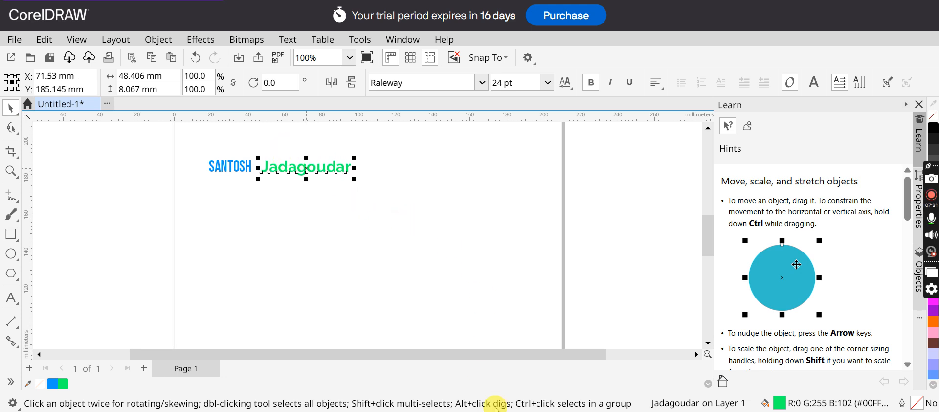
Check Copilot's curve conversion instruction and convert the first name to curves.
key("alt+Tab")
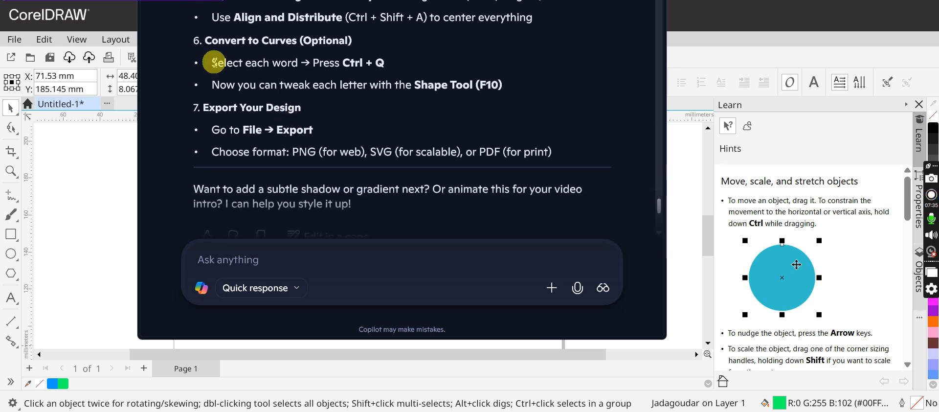
left_click_drag(214, 63, 373, 64)
left_click(94, 189)
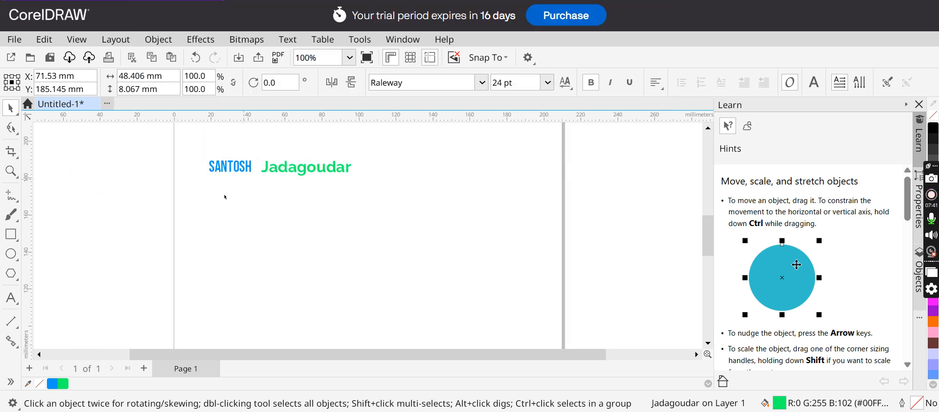
left_click(220, 171)
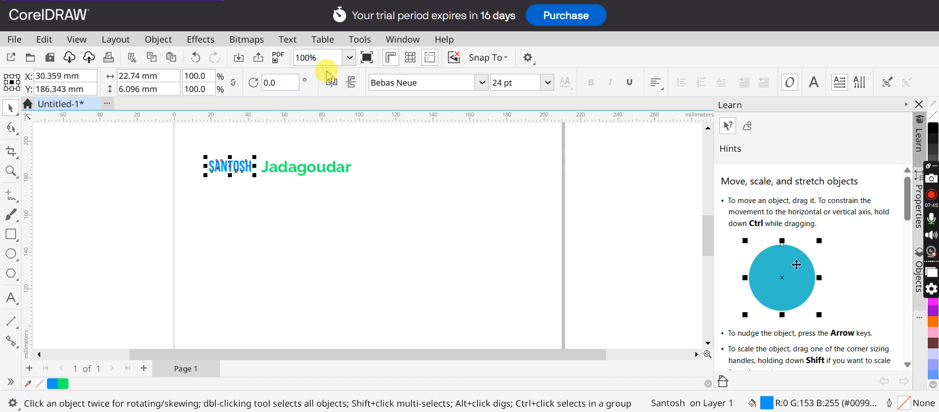
key("ctrl+q")
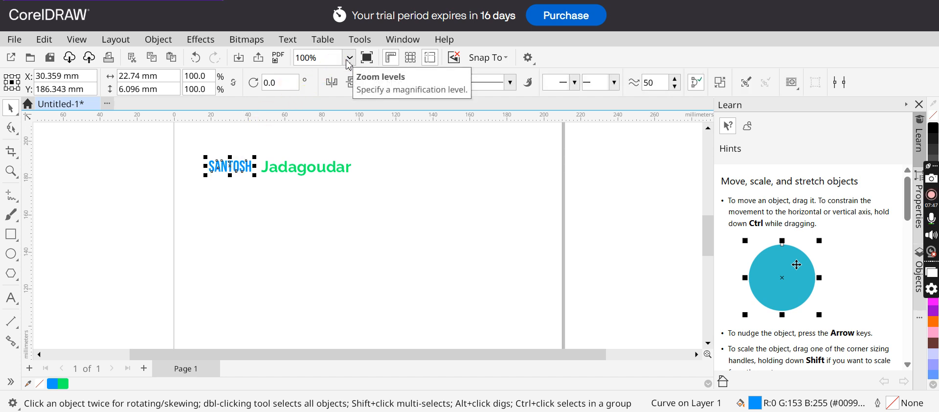
left_click(349, 58)
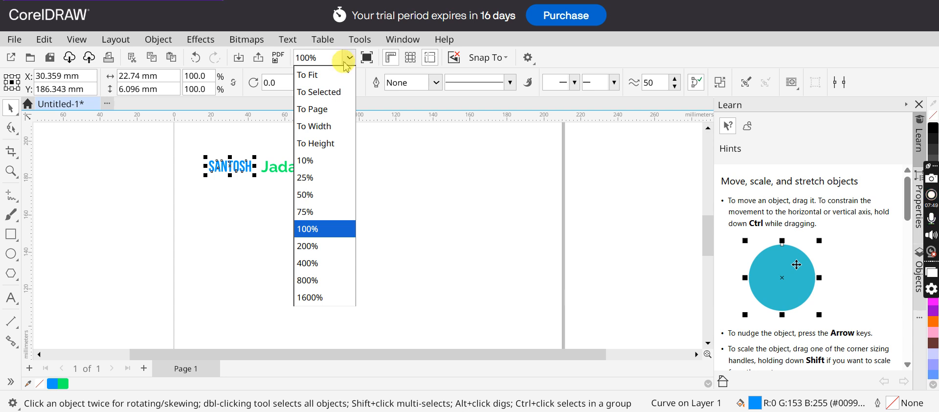
left_click(338, 93)
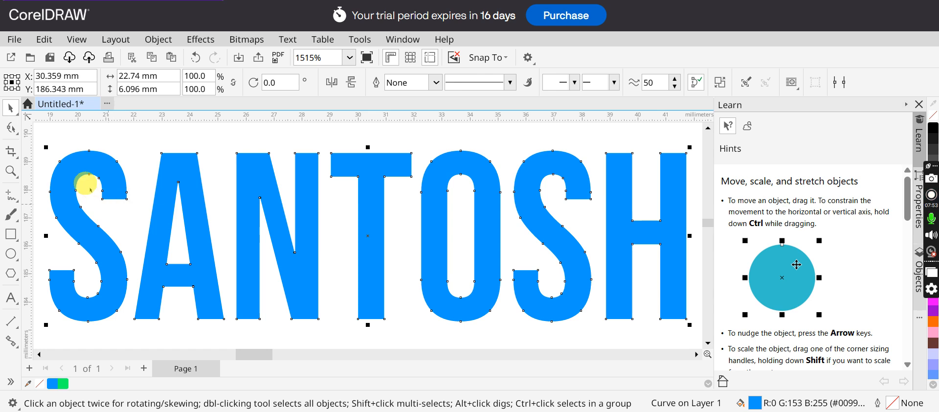
Shift the first name slightly, and reshape its initial letter by bringing the corner nodes of both stroke ends together into points.
left_click_drag(90, 190, 93, 195)
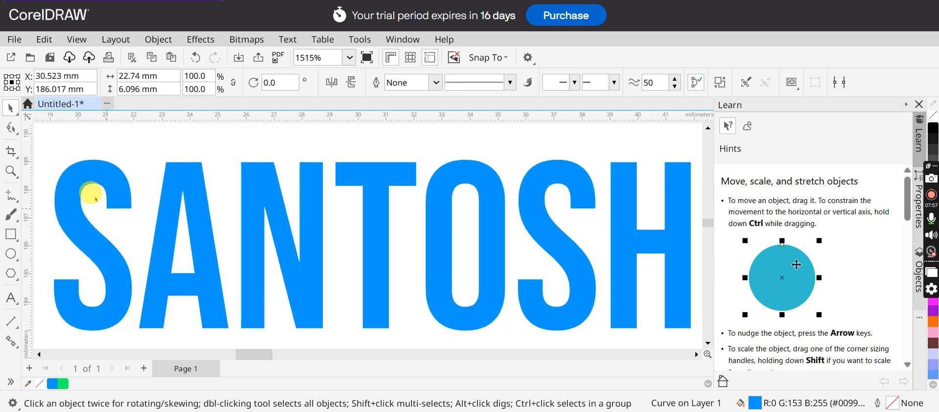
left_click(113, 209)
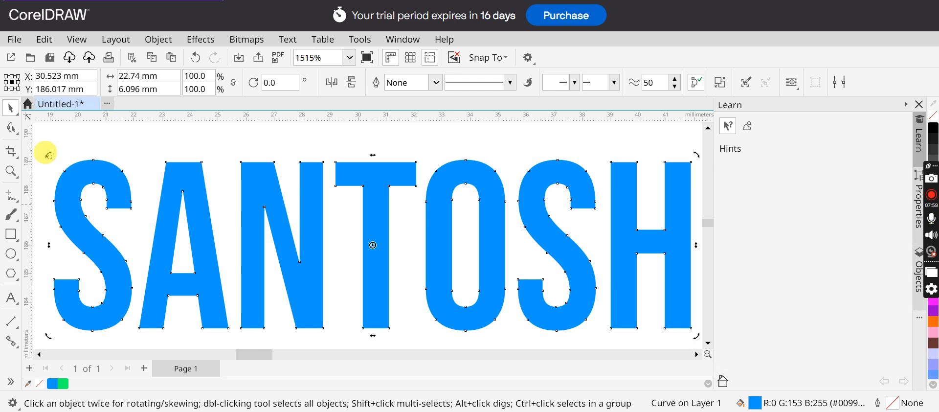
left_click(11, 129)
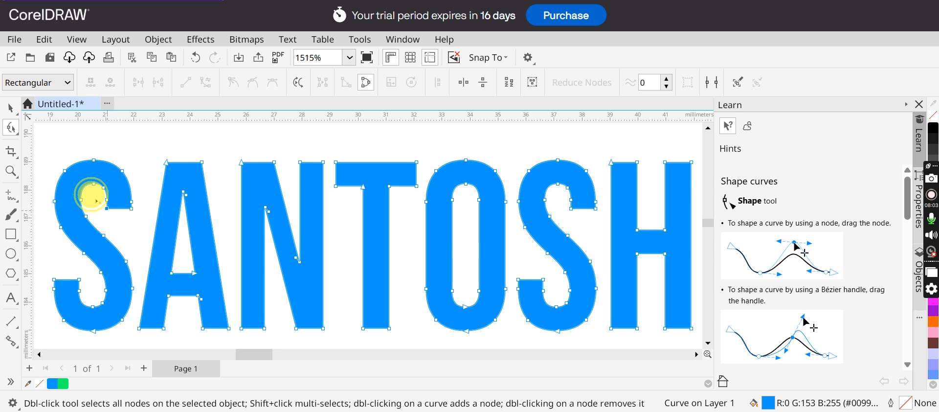
left_click_drag(106, 208, 115, 216)
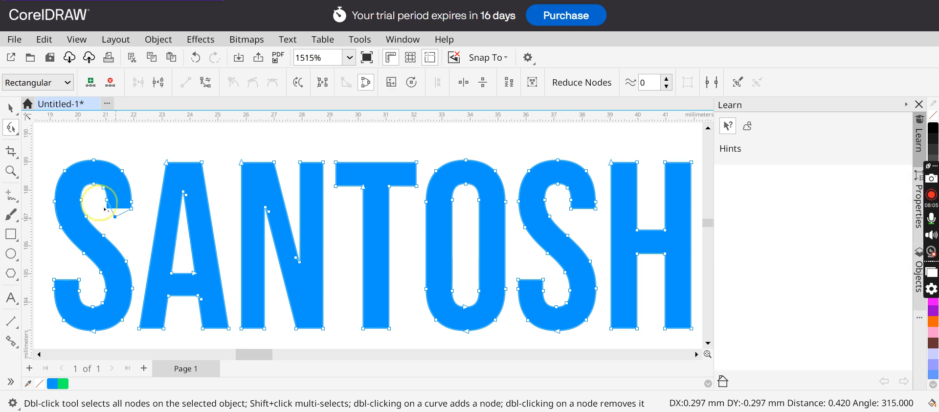
left_click_drag(120, 197, 105, 213)
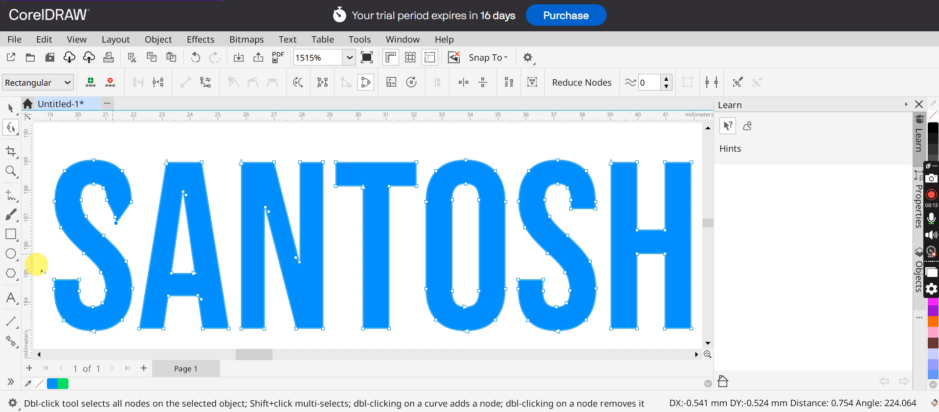
left_click_drag(53, 279, 54, 251)
left_click(124, 214)
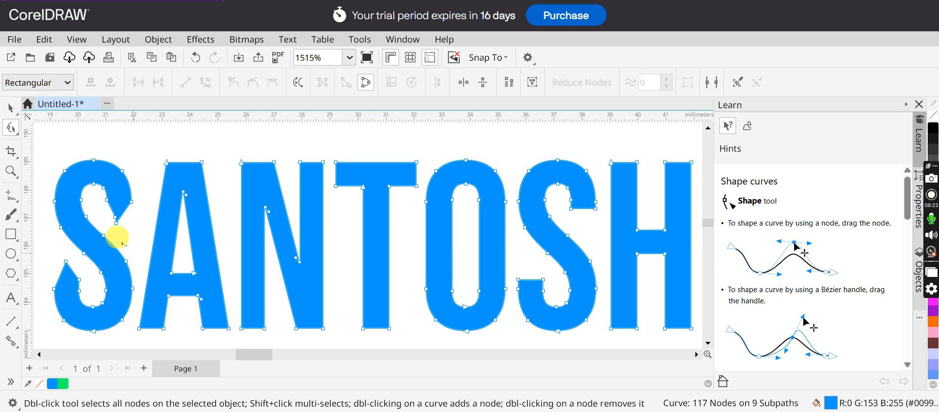
Select the green last name and convert it to curves.
left_click(349, 59)
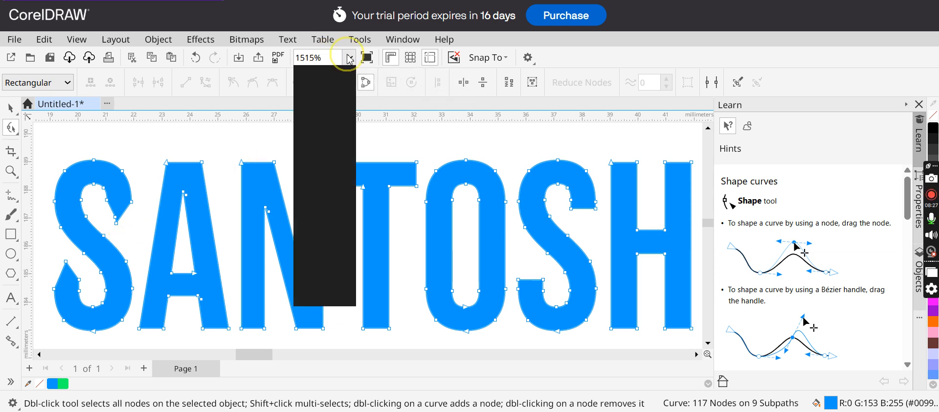
left_click(321, 81)
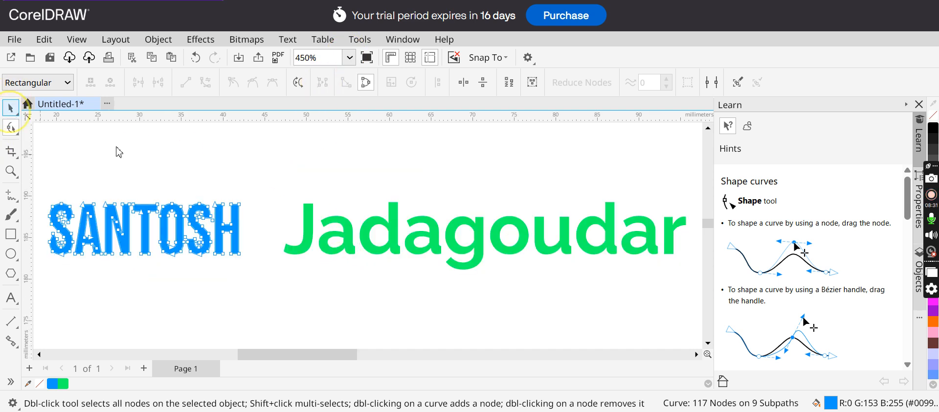
left_click(350, 226)
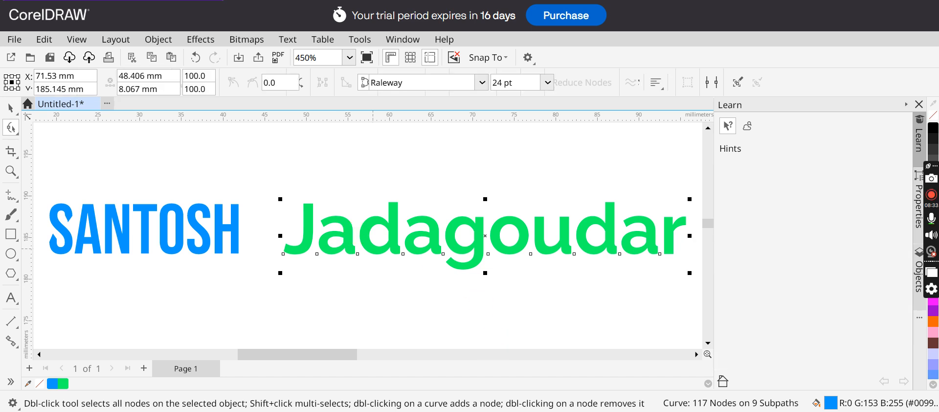
key("space")
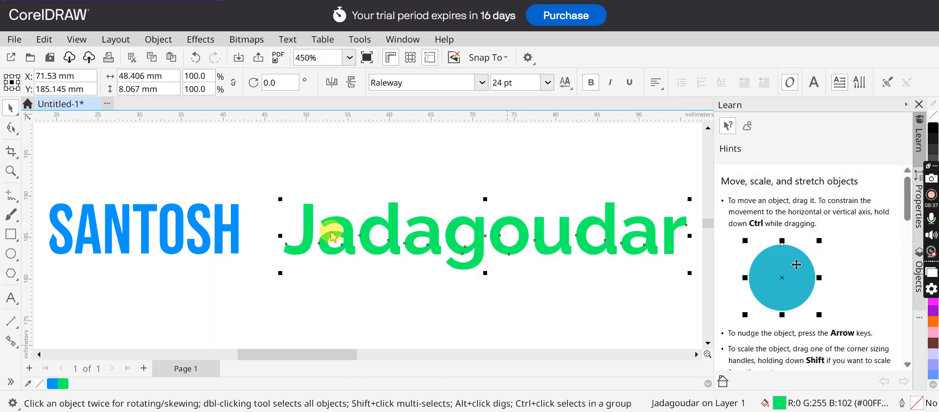
key("ctrl+q")
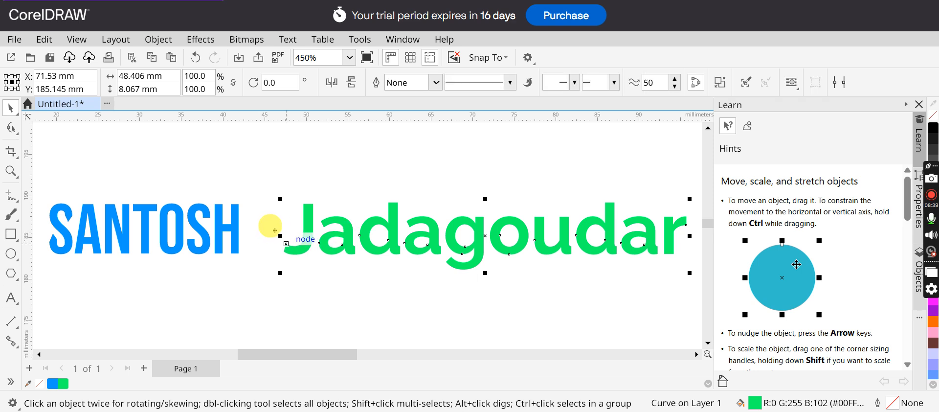
Reshape the last name's initial letter by pulling its top corner nodes upward into a tall narrow spike.
left_click(350, 59)
left_click(320, 91)
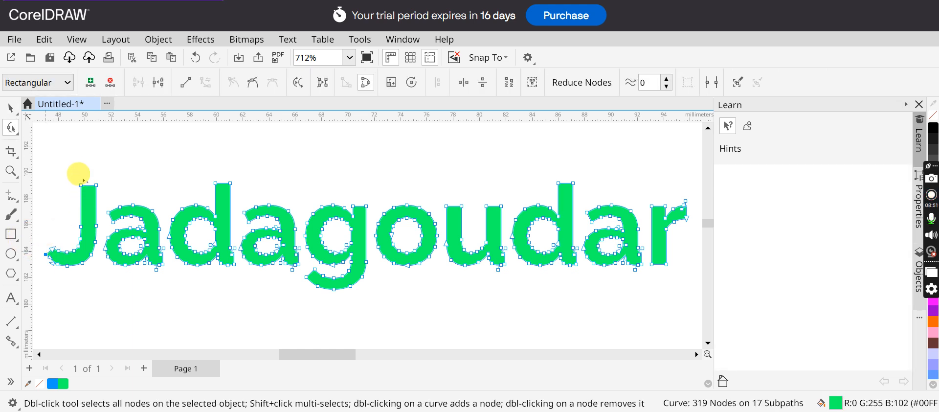
left_click(76, 164)
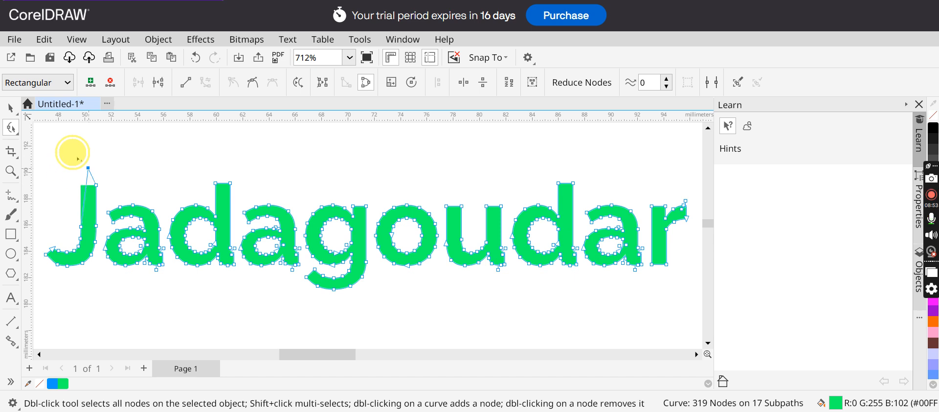
left_click(86, 176)
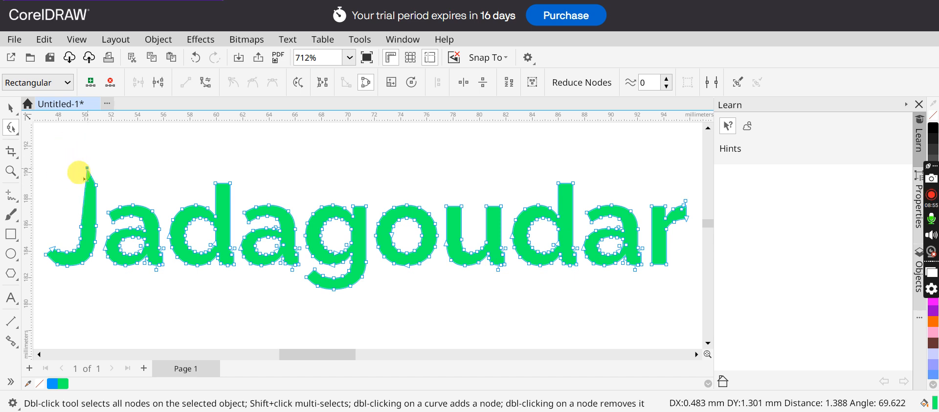
left_click_drag(84, 177, 69, 138)
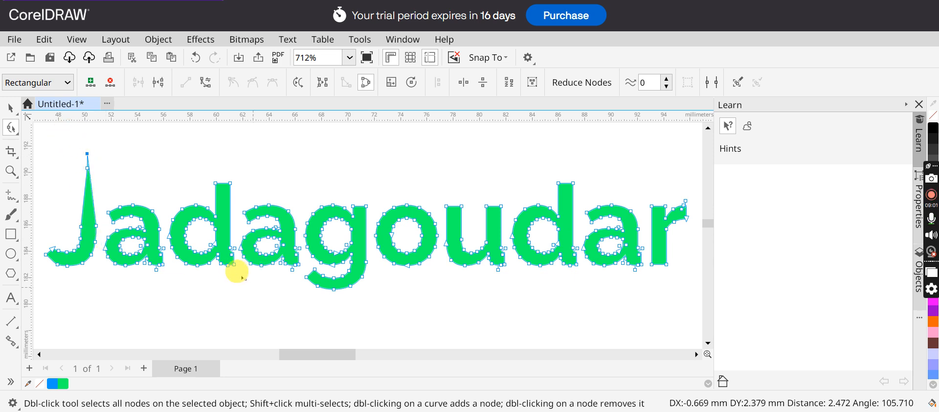
left_click(349, 58)
left_click(313, 73)
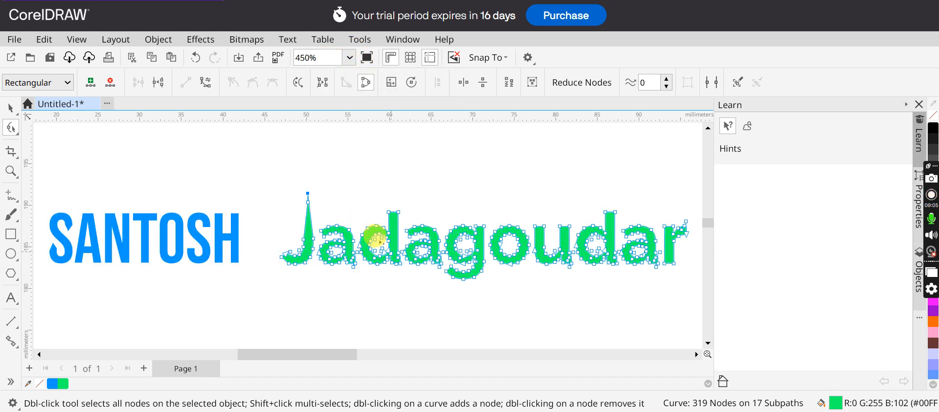
left_click(246, 287)
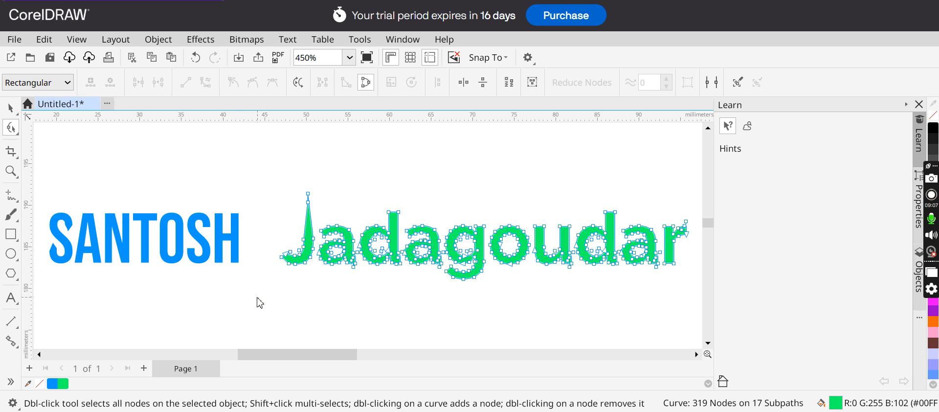
left_click(10, 109)
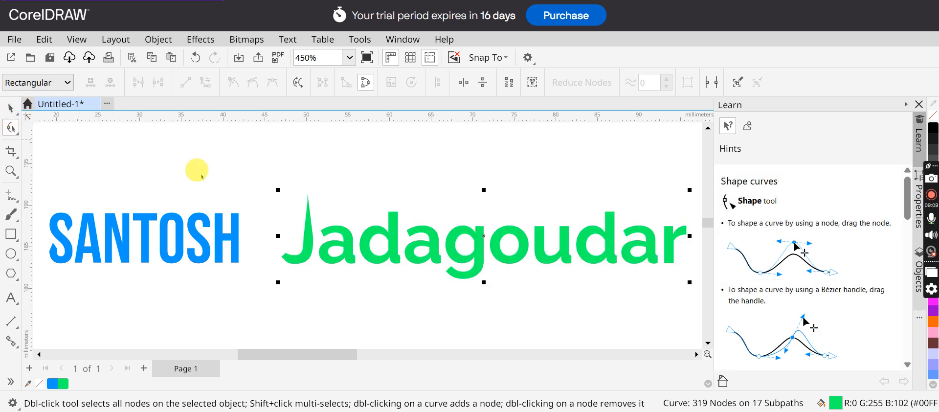
key("space")
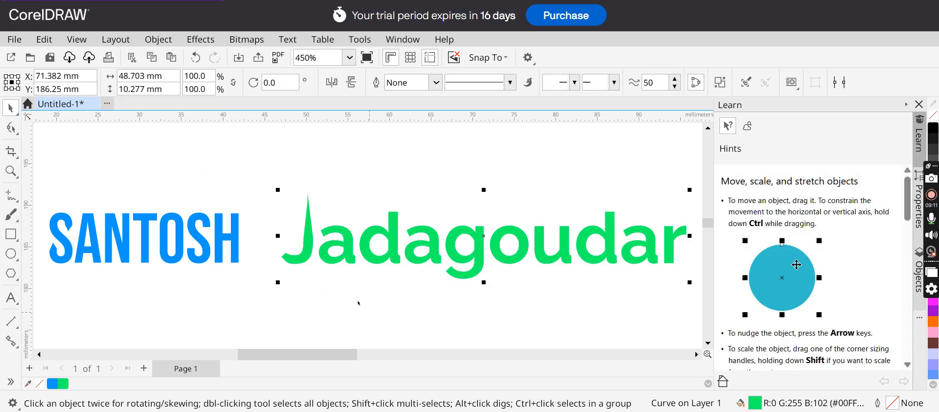
Switch to Copilot and check the export instructions and suggested file formats, then return to CorelDRAW.
left_click(470, 411)
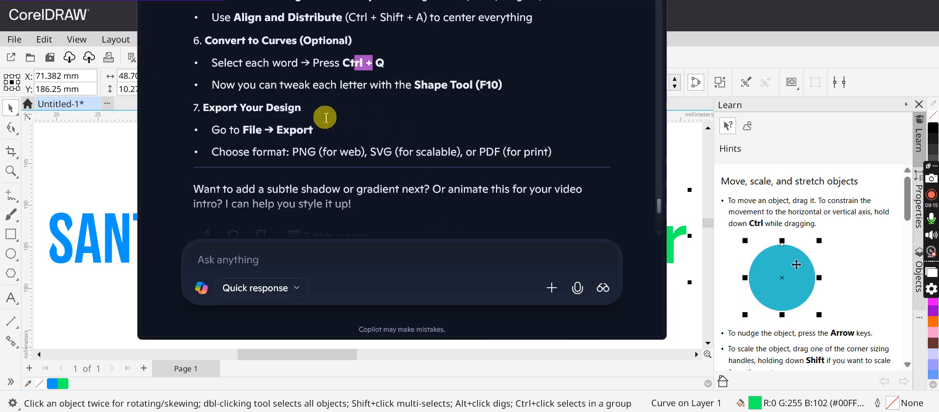
left_click_drag(244, 130, 316, 131)
left_click(354, 135)
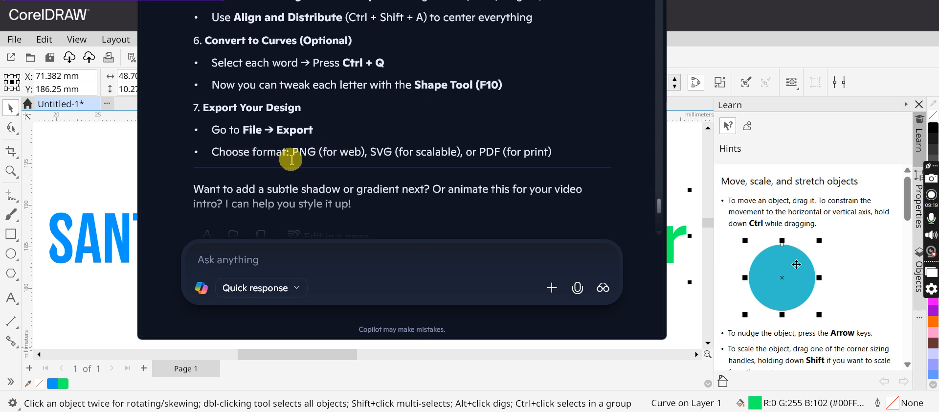
left_click_drag(319, 152, 362, 152)
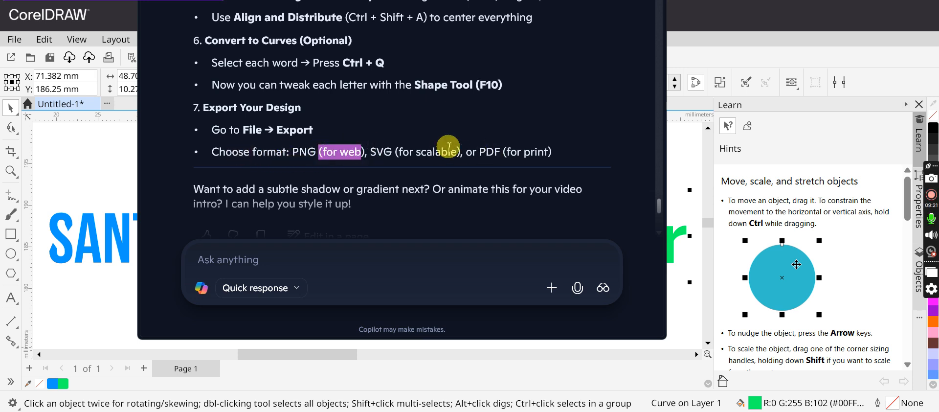
left_click_drag(292, 151, 321, 156)
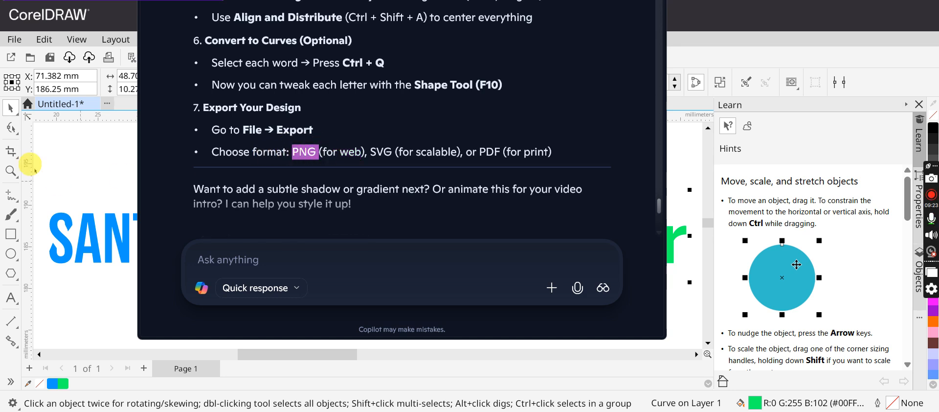
left_click(48, 147)
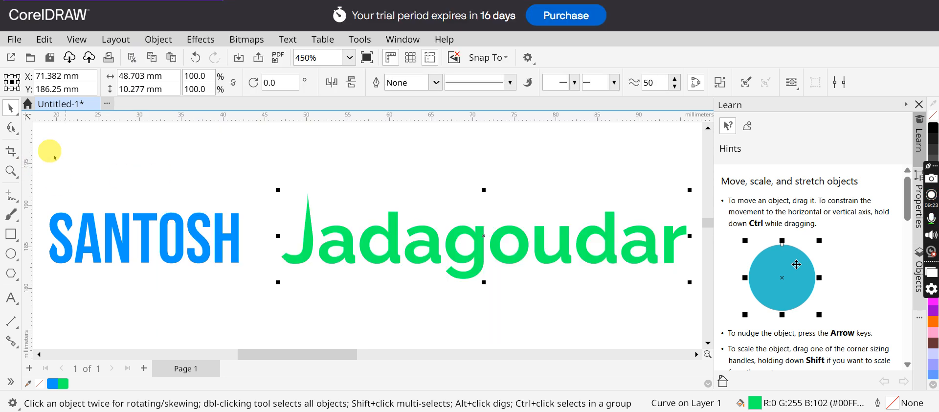
left_click(19, 45)
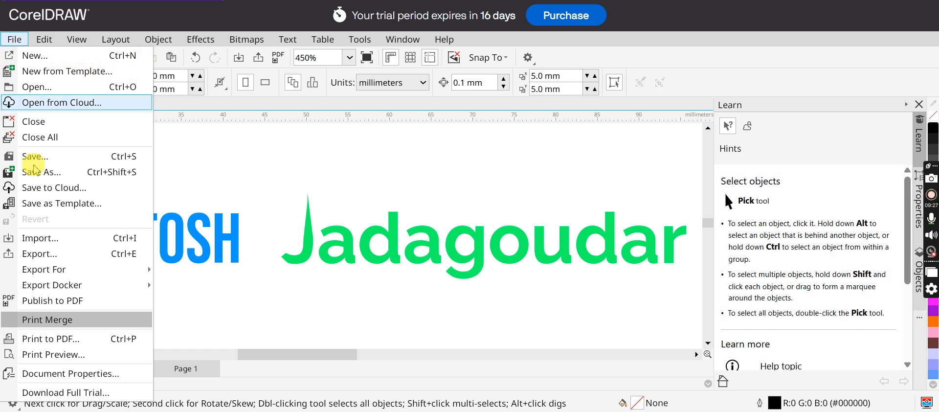
left_click(59, 258)
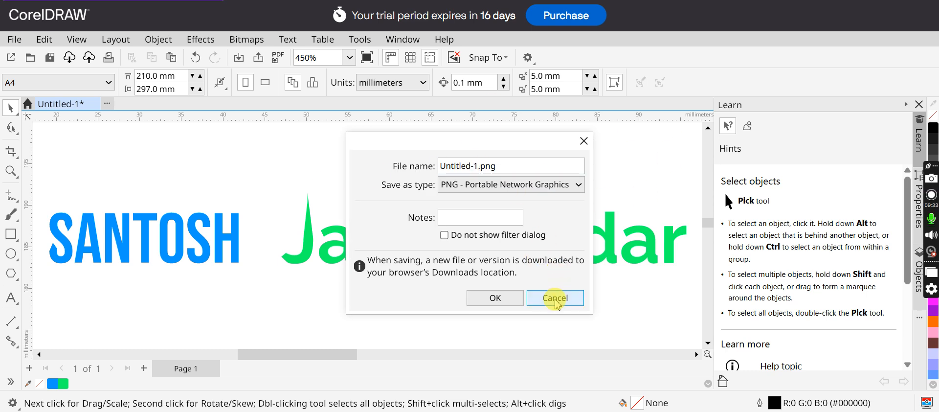
left_click(556, 298)
Review Copilot's Align and Distribute instruction for centering the design and return to CorelDRAW.
key("alt+Tab")
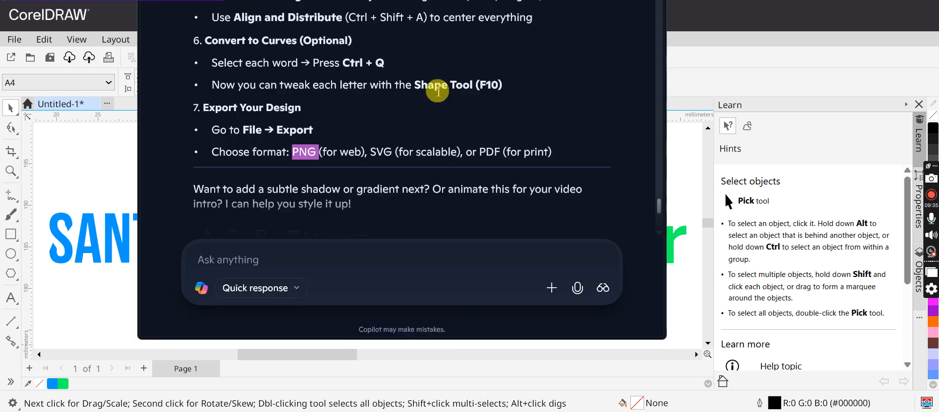
scroll(413, 65, "up", 2)
left_click_drag(245, 79, 434, 73)
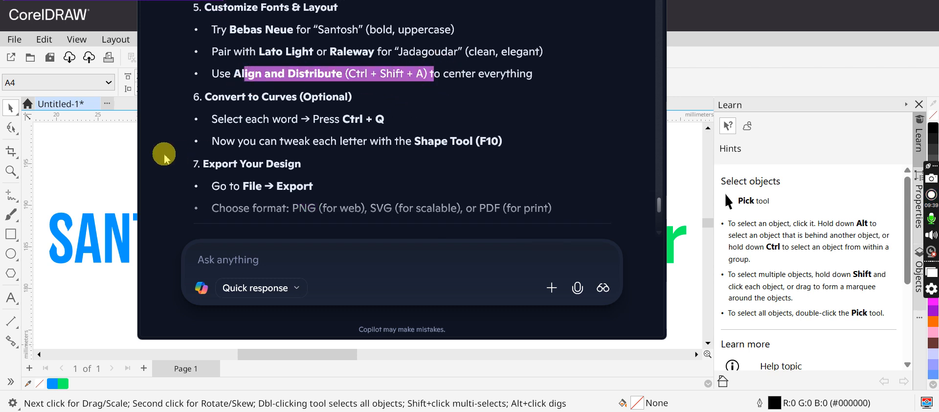
left_click(68, 144)
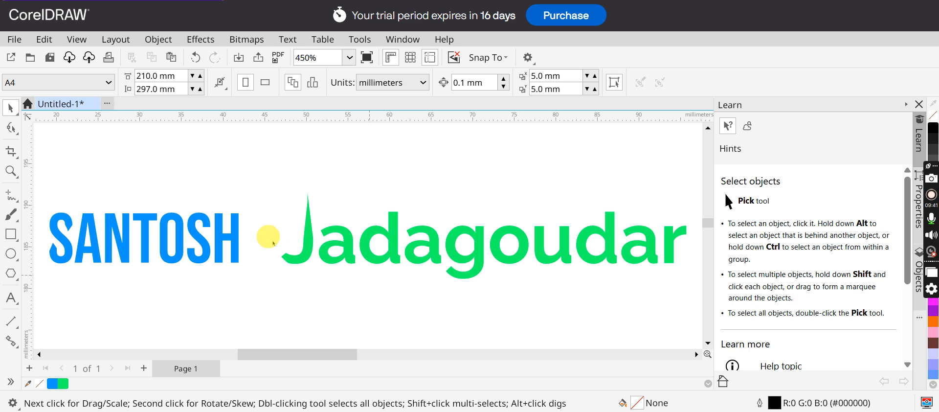
Select the last name and open the Align and Distribute options.
left_click_drag(73, 169, 574, 268)
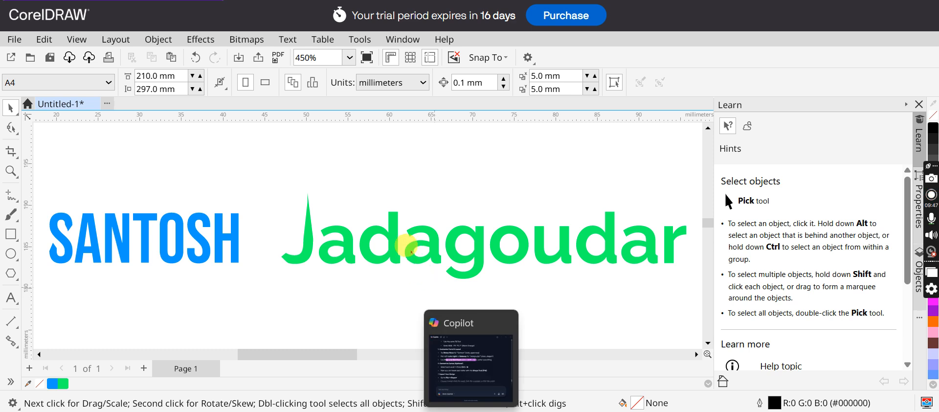
left_click(381, 240)
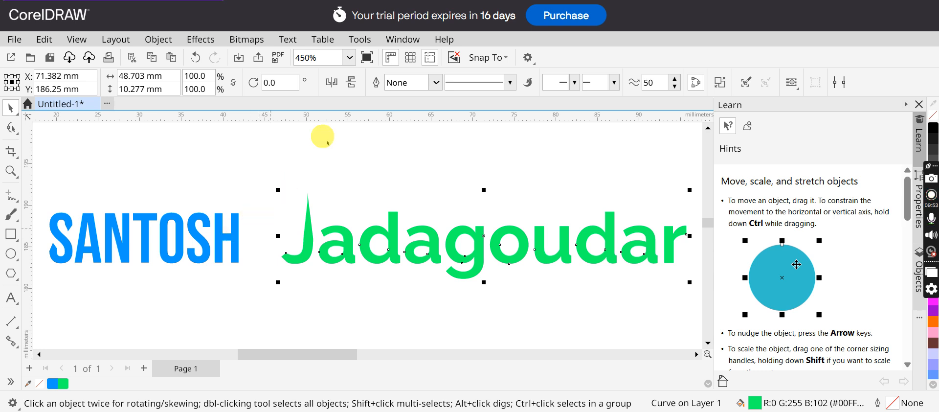
left_click(411, 39)
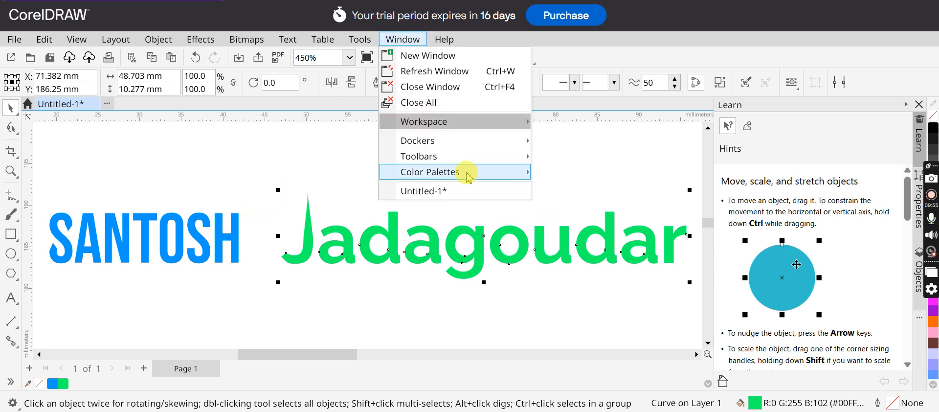
left_click(469, 142)
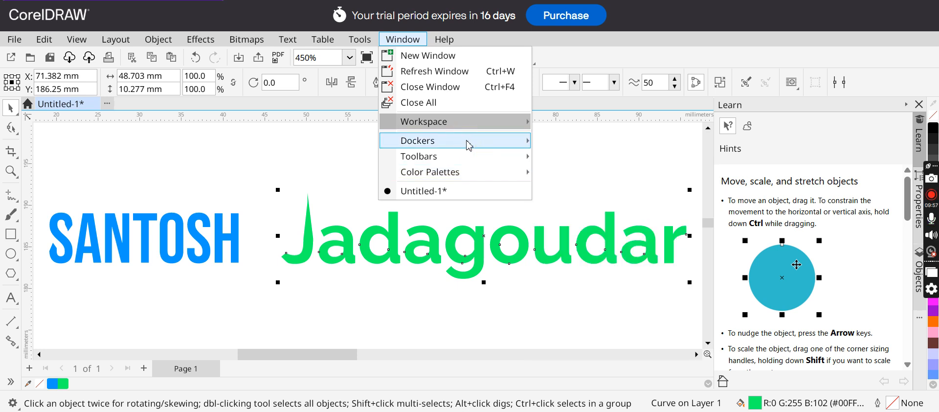
mouse_move(468, 145)
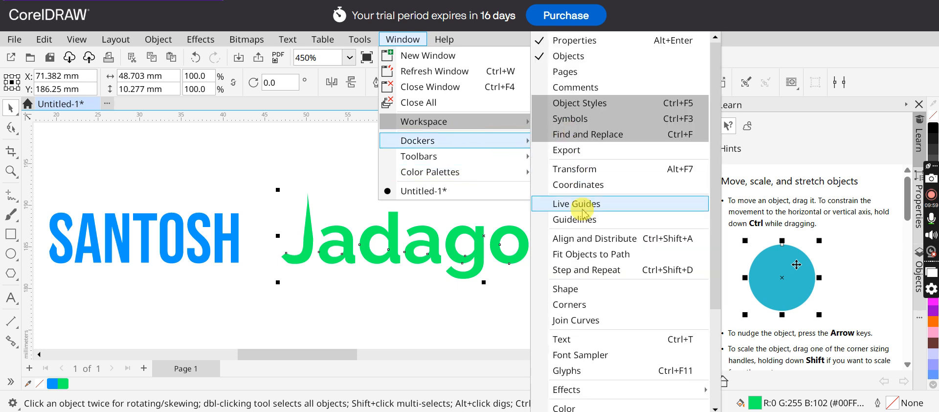
left_click(582, 239)
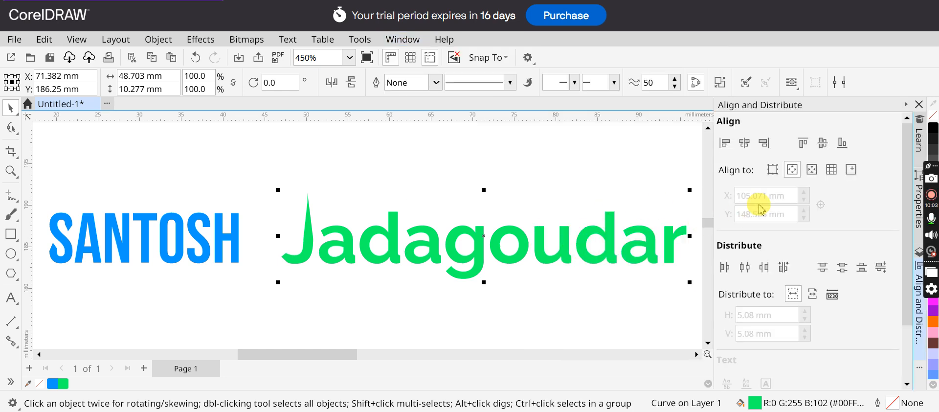
Center the last name horizontally on the page and try the same alignment on the first name.
left_click(744, 143)
left_click(748, 160)
left_click(175, 220)
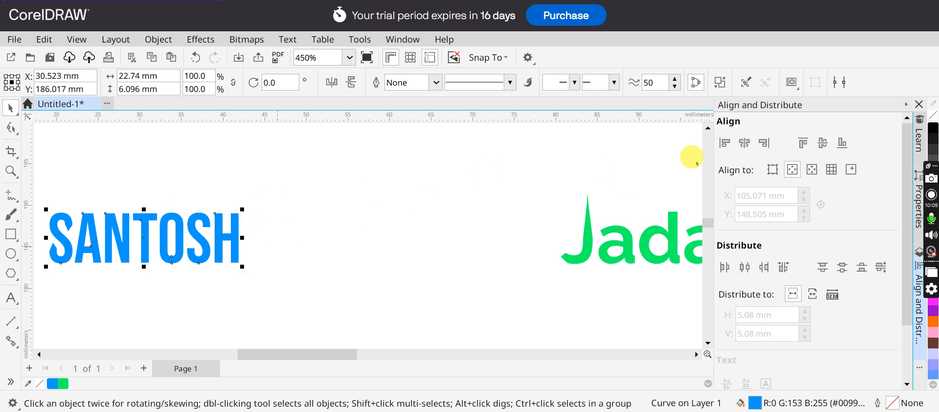
left_click(744, 144)
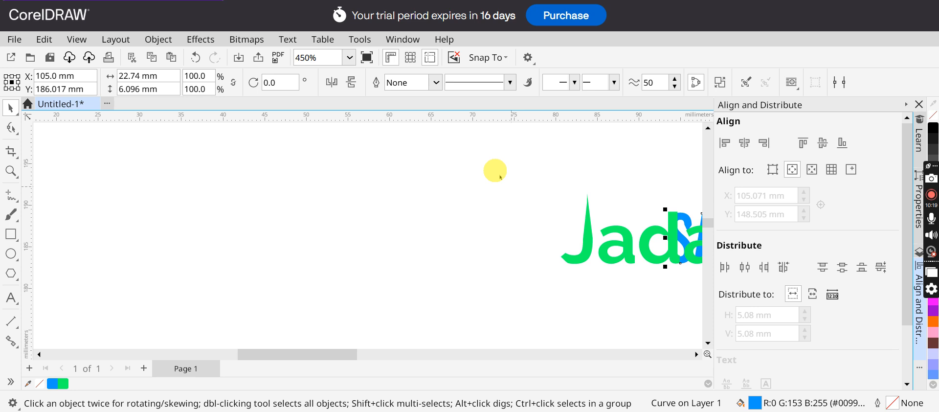
key("ctrl+z")
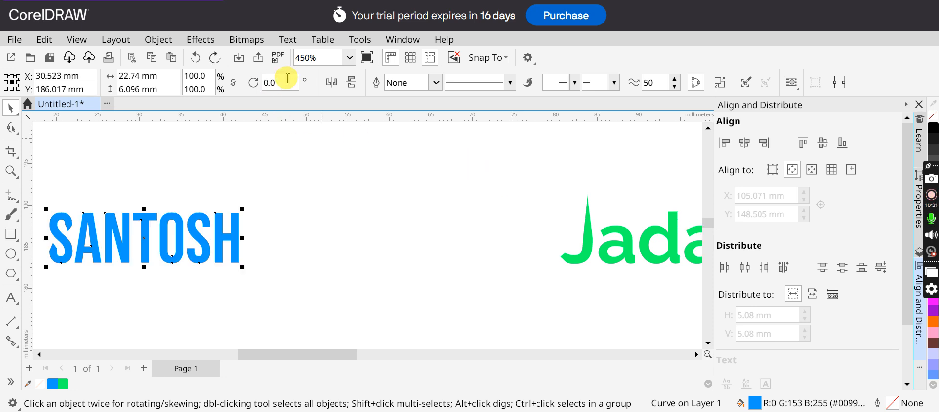
Move the first name to the right, about 30 mm closer to the last name.
left_click(349, 57)
left_click(318, 73)
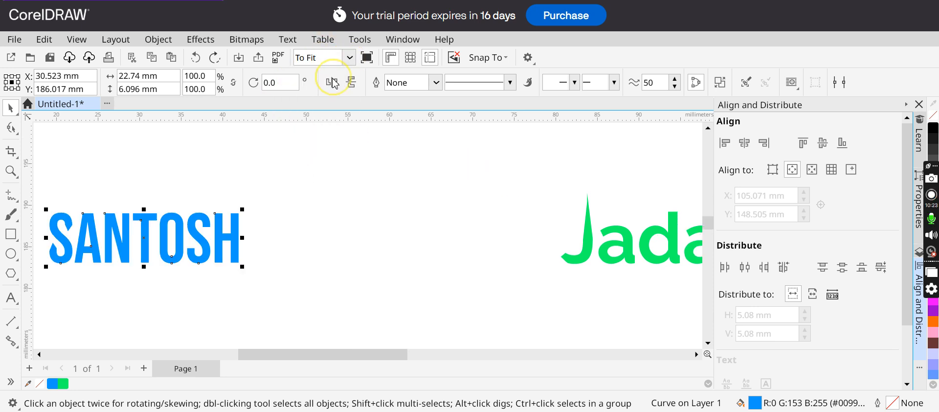
left_click(366, 261)
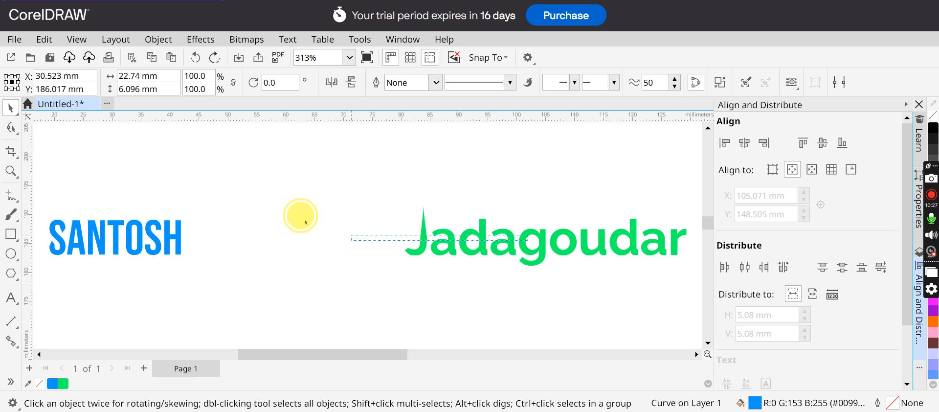
left_click(291, 214)
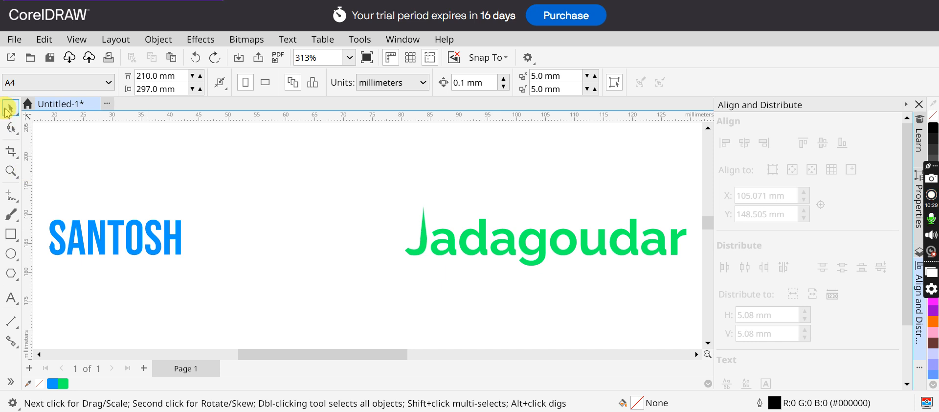
left_click_drag(128, 223, 261, 228)
left_click(131, 229)
left_click(146, 230)
left_click_drag(152, 228, 330, 226)
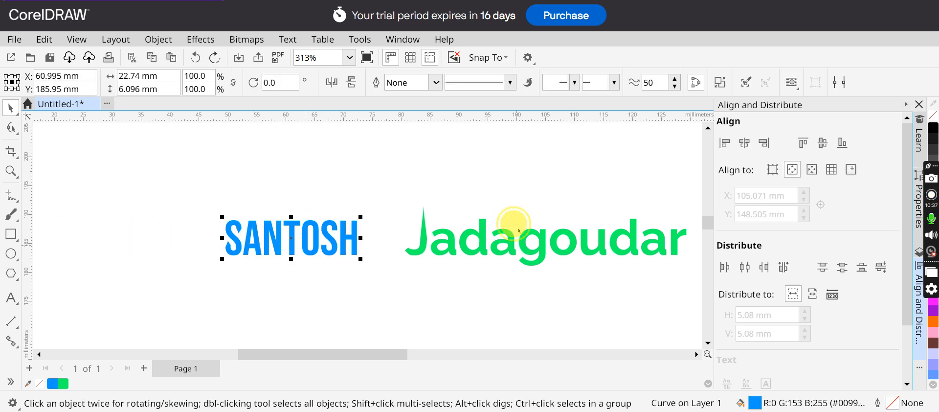
Move the last name left beside the first name and raise it about 5 mm.
left_click(484, 225)
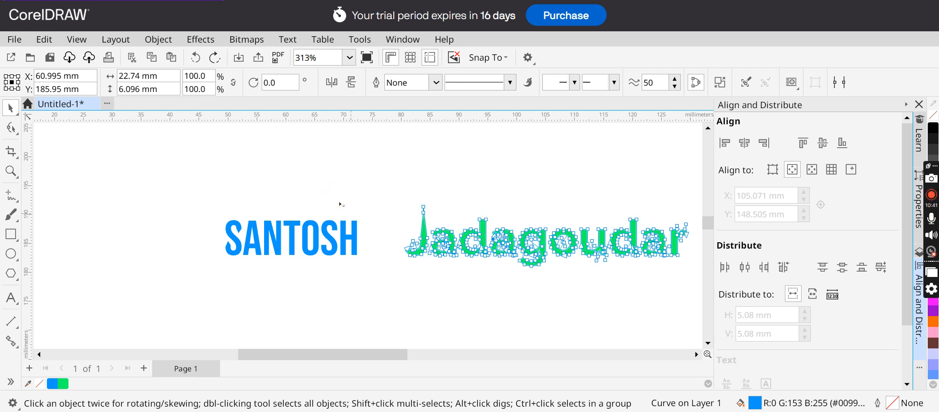
key("F10")
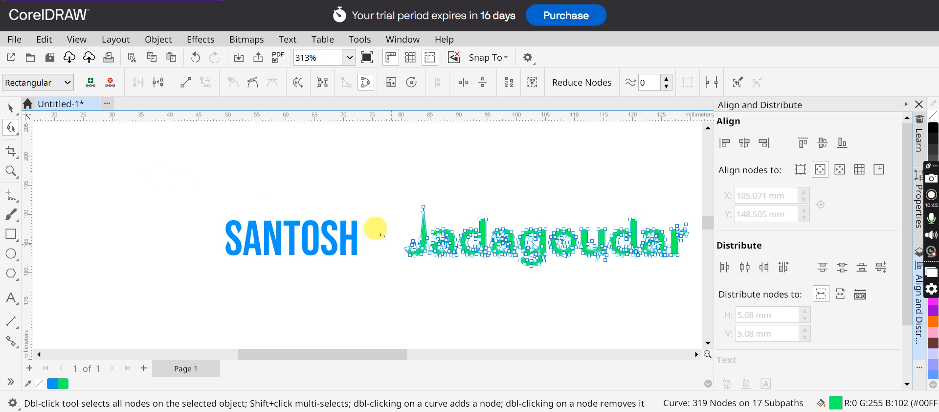
left_click(10, 110)
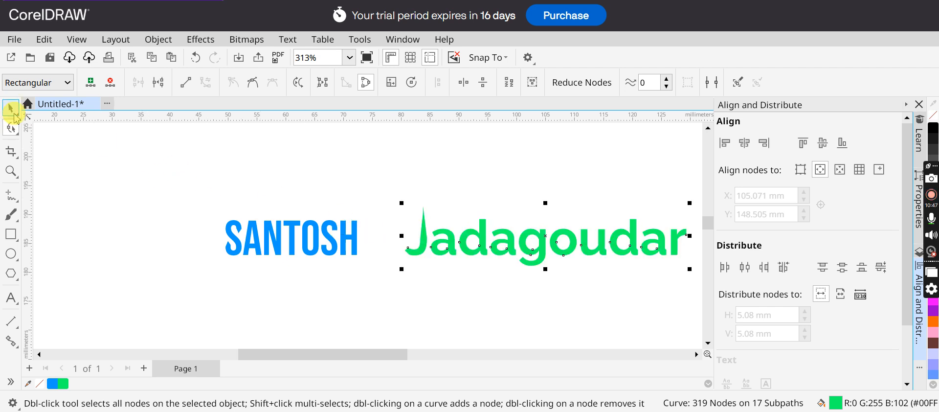
left_click_drag(424, 228, 412, 235)
left_click(399, 296)
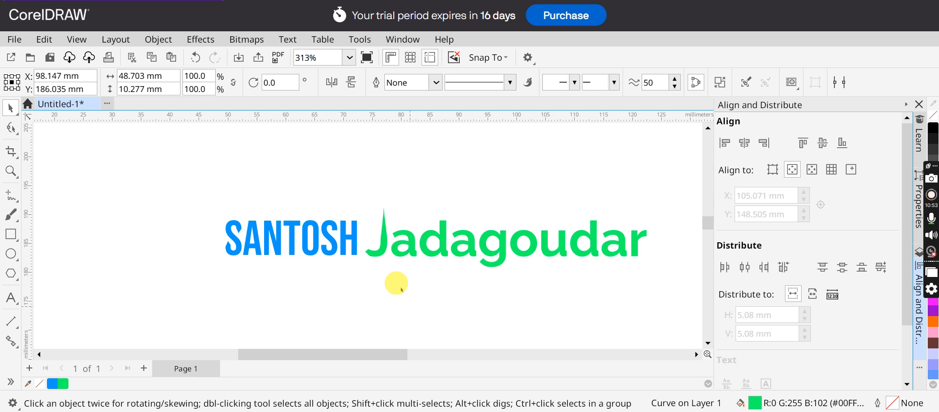
left_click(459, 228)
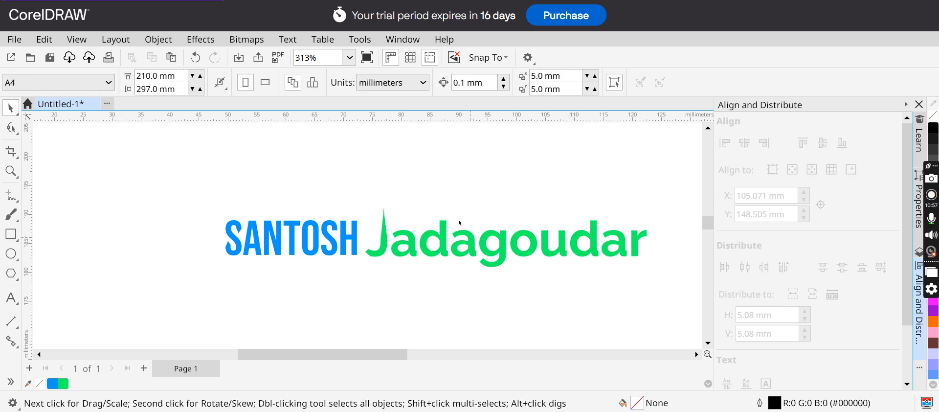
left_click_drag(460, 223, 455, 196)
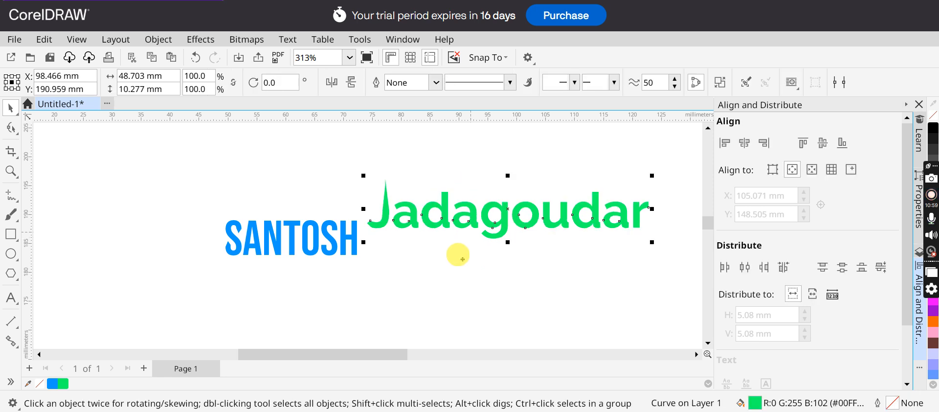
Select both words together and center them horizontally and vertically on the page.
left_click(144, 150)
left_click_drag(153, 153, 558, 268)
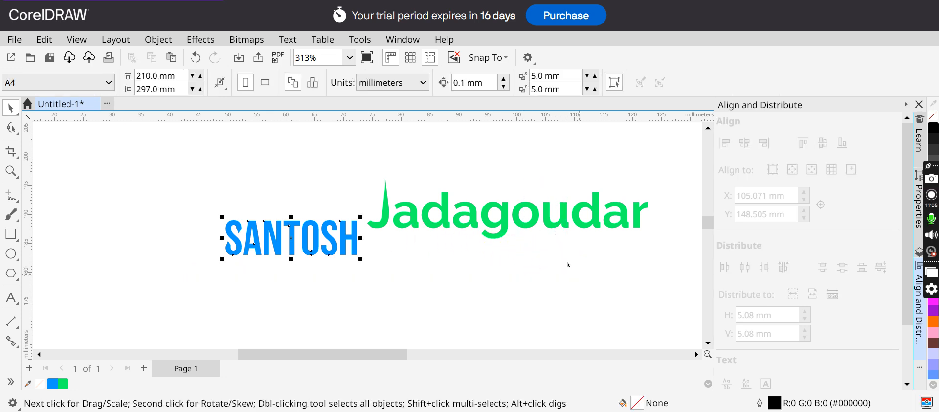
left_click_drag(683, 308, 178, 148)
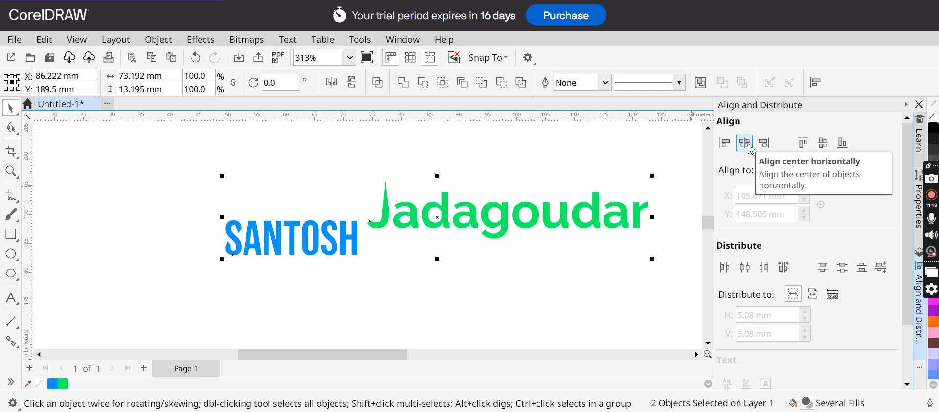
left_click(749, 145)
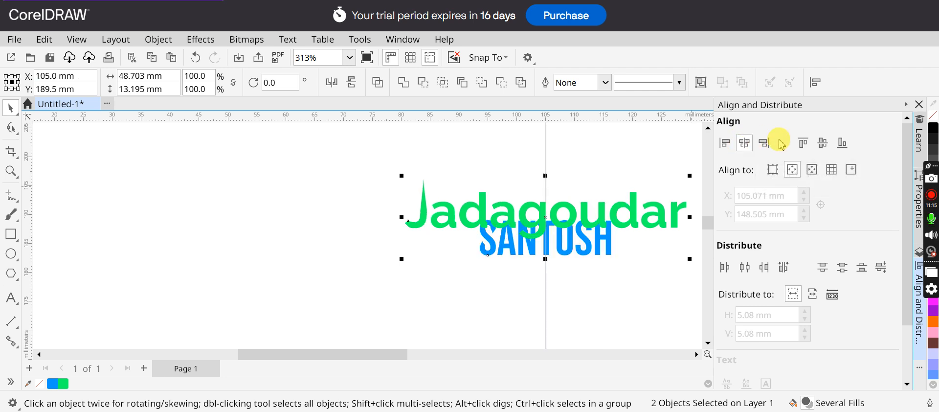
left_click(823, 143)
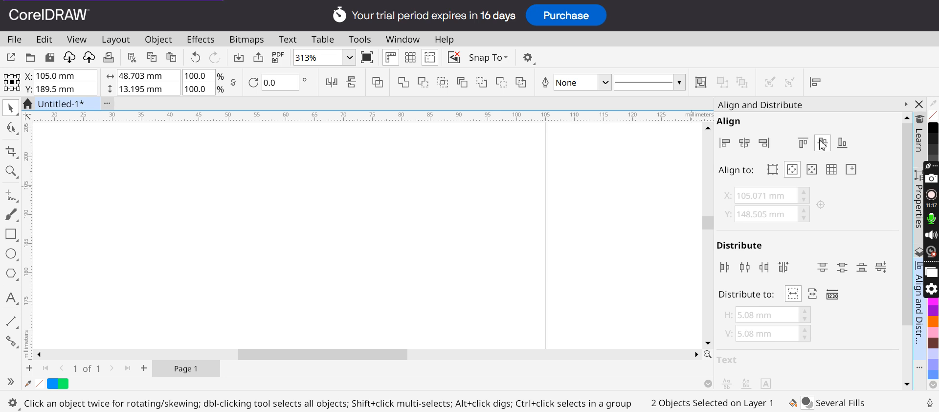
Move the two overlapping words down together by about 4.5 mm.
left_click(345, 57)
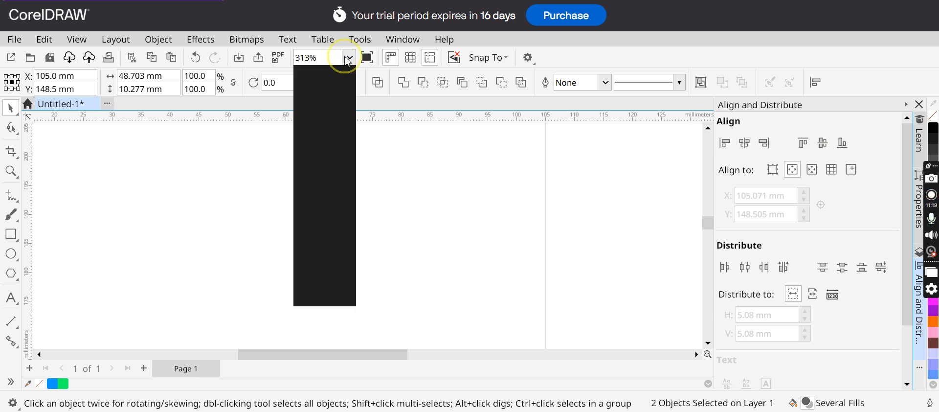
left_click(338, 73)
left_click(812, 169)
left_click_drag(345, 231, 349, 296)
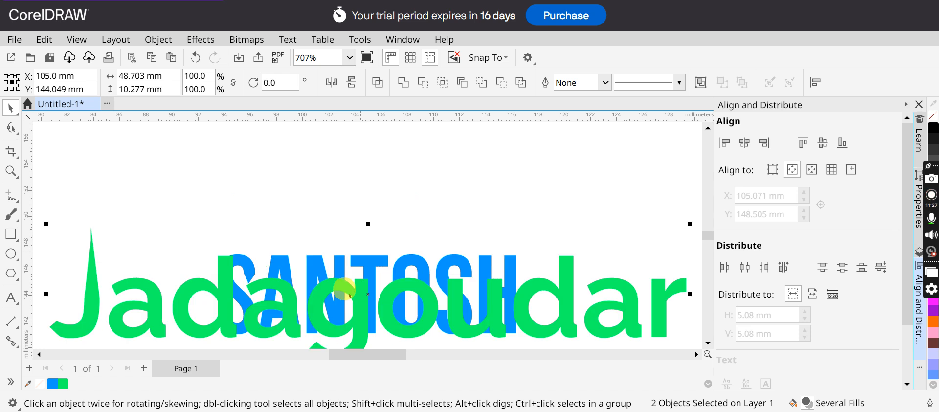
Raise the first name about 6 mm so it sits directly above the last name, and clear the selection.
left_click(421, 142)
left_click(366, 257)
left_click_drag(368, 251, 377, 173)
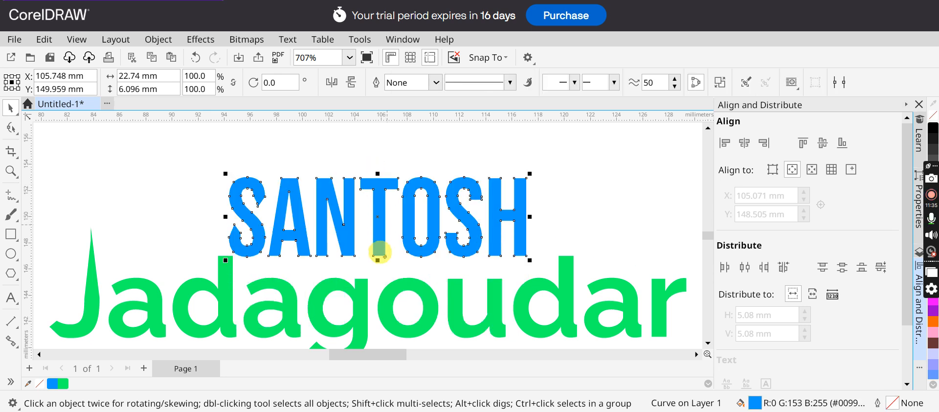
left_click(563, 180)
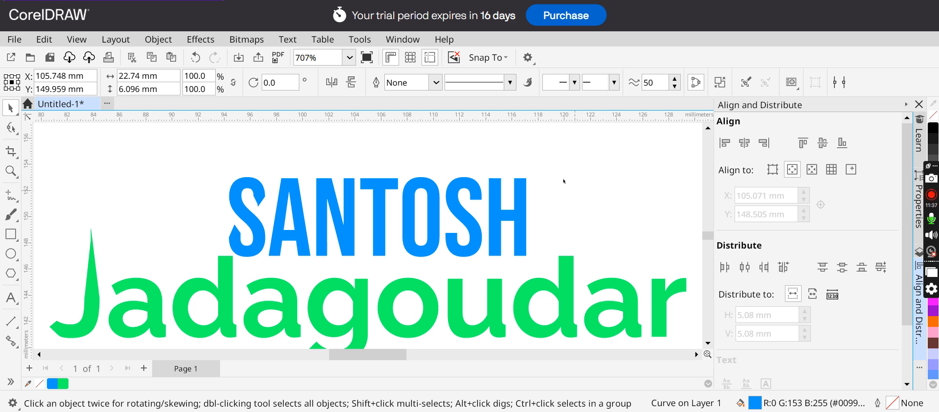
left_click(550, 179)
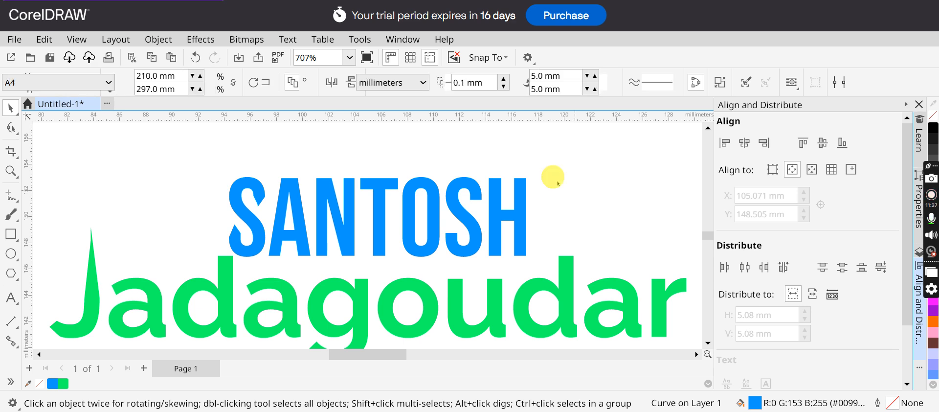
Set up a PNG export with the full name followed by 1 as file name and "copilot love" as notes.
left_click(8, 41)
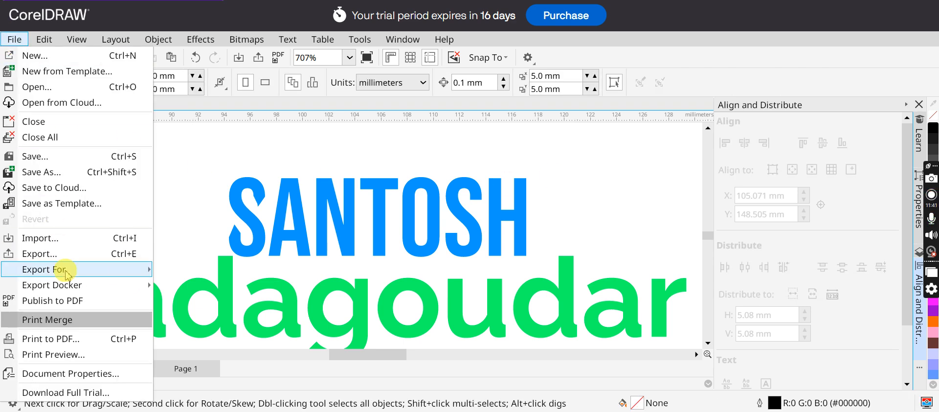
left_click(63, 255)
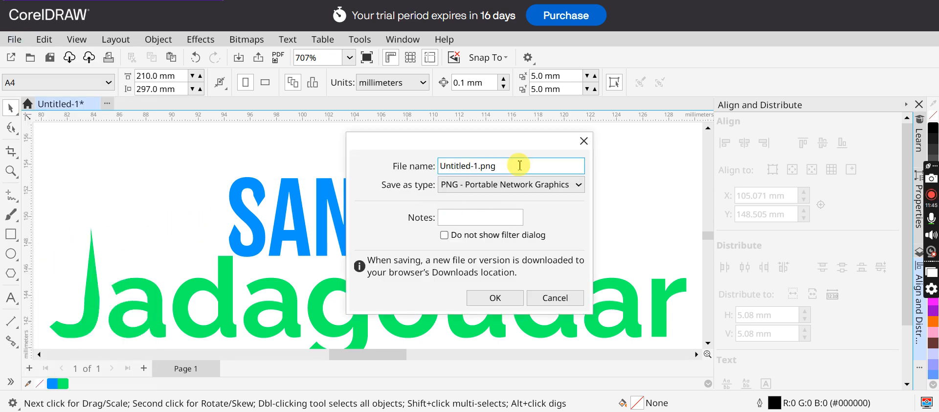
left_click(517, 182)
left_click(516, 183)
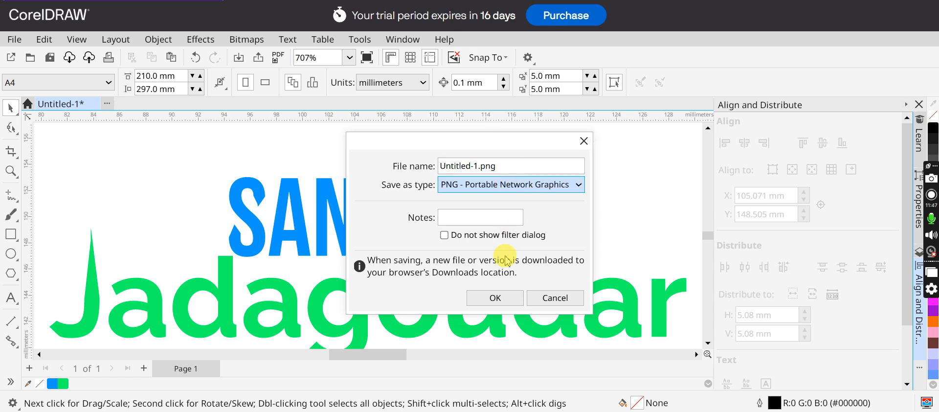
triple_click(509, 165)
type("santosh jadagoudar1")
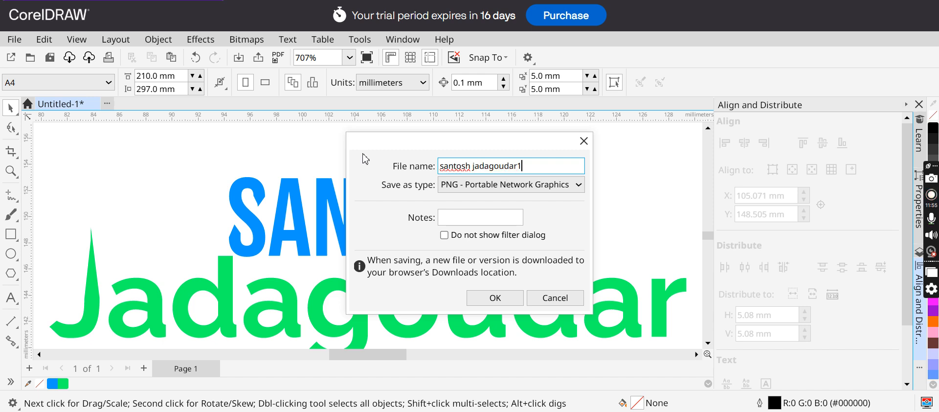
left_click(477, 214)
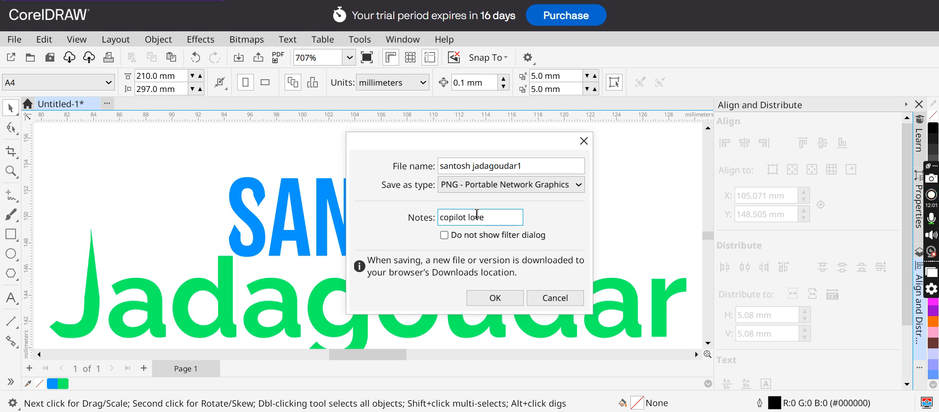
Export the design as a PNG 24-bit image in RGB Color (24-bit) with transparency.
left_click(479, 295)
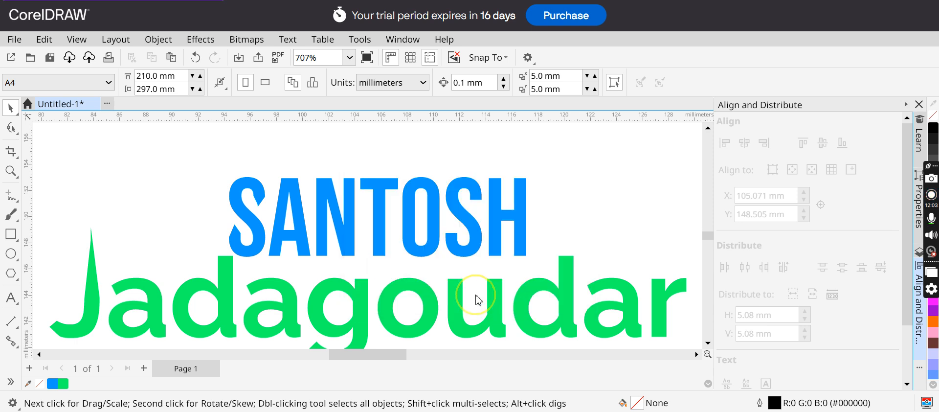
left_click(463, 283)
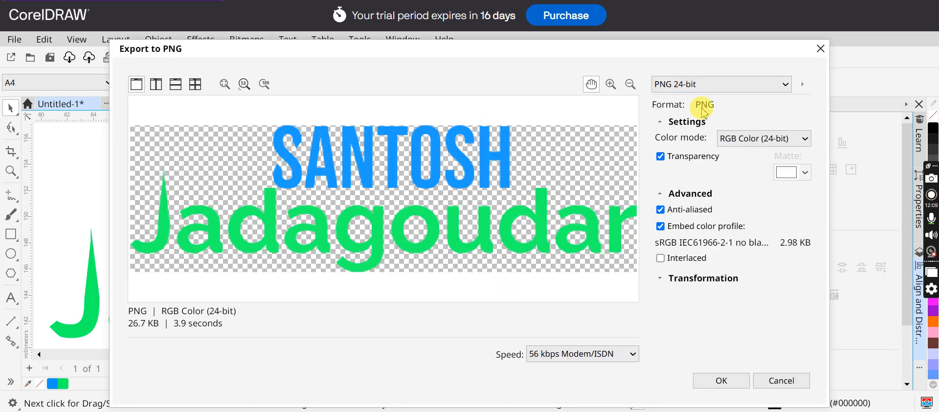
left_click(720, 381)
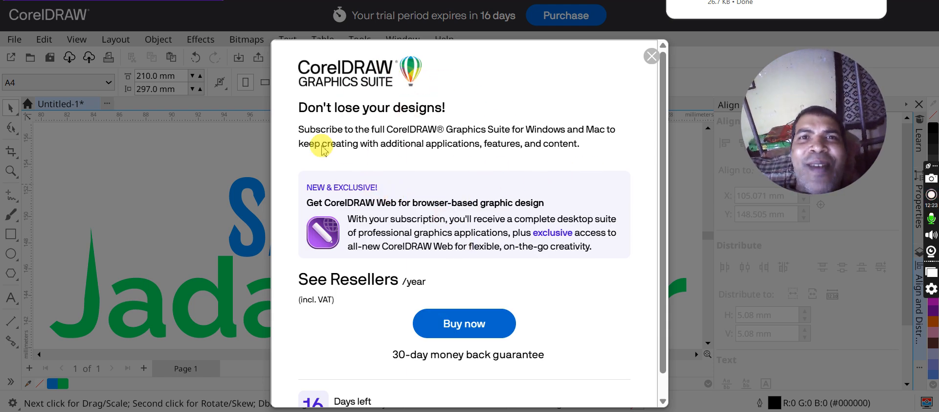
Switch to a new browser tab and open YouTube.
left_click(329, 0)
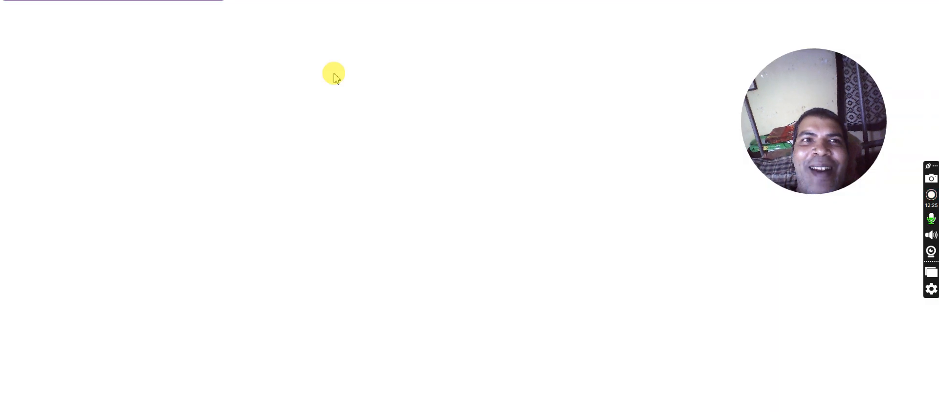
type("you")
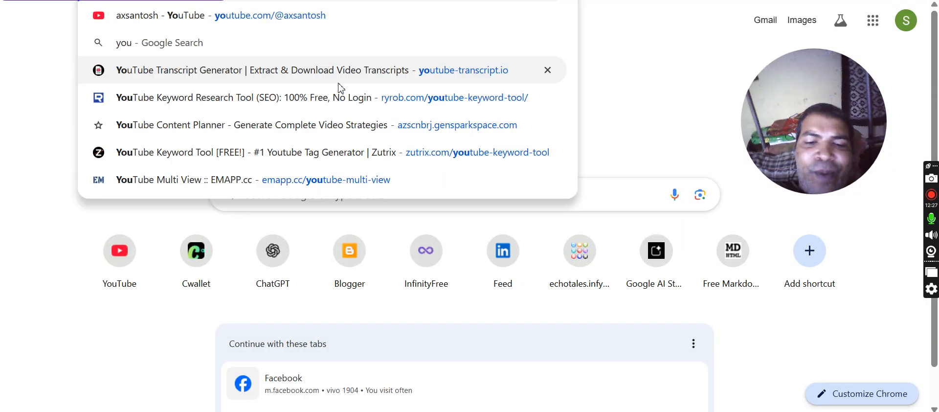
key("Return")
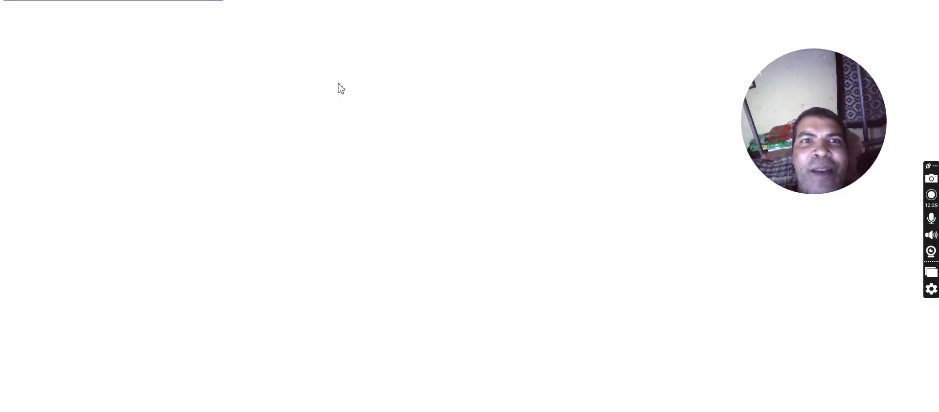
left_click(354, 68)
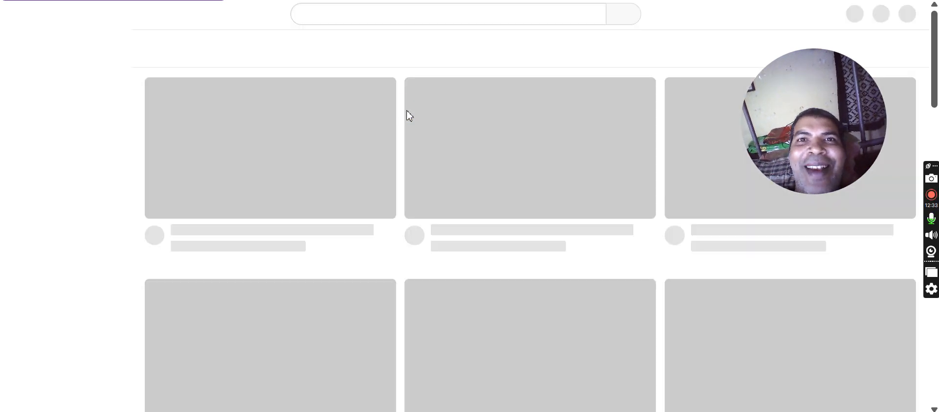
Search YouTube for the creator's channel handle, open the channel page and view its videos.
left_click(376, 14)
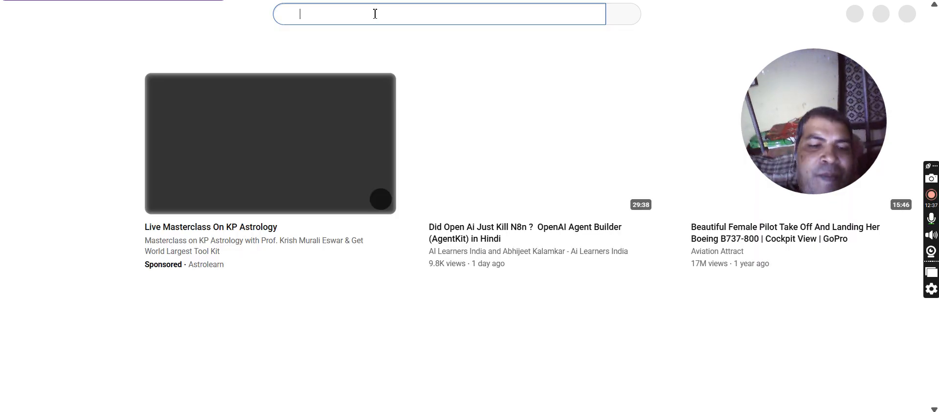
type("axsantosh")
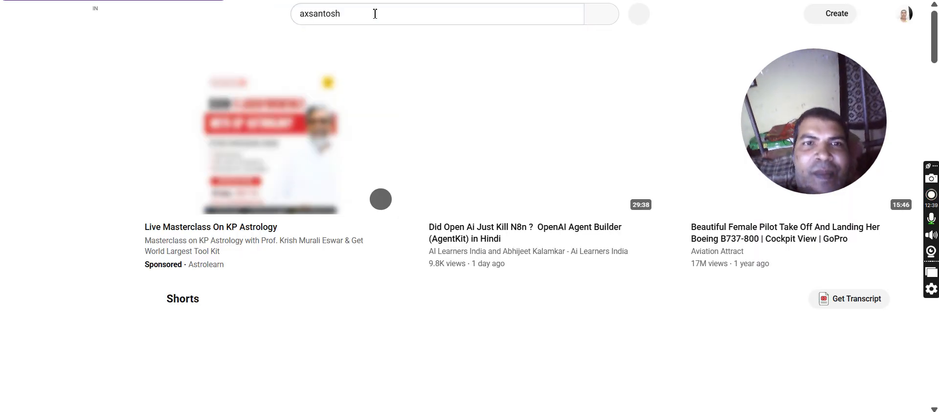
key("Return")
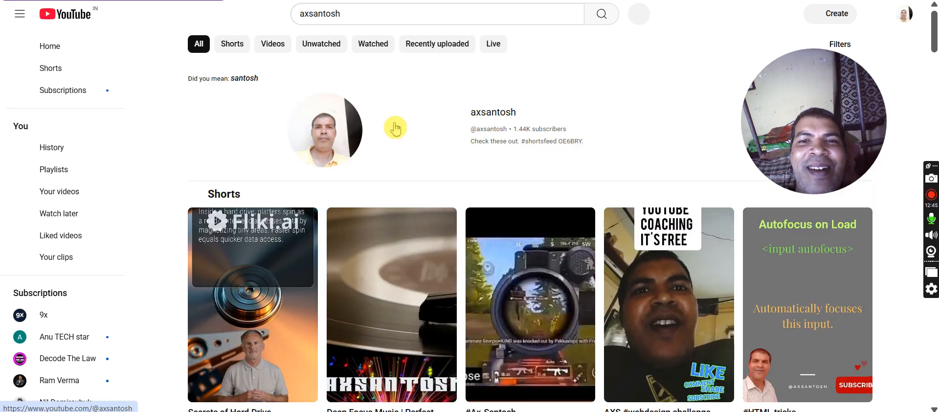
left_click(395, 128)
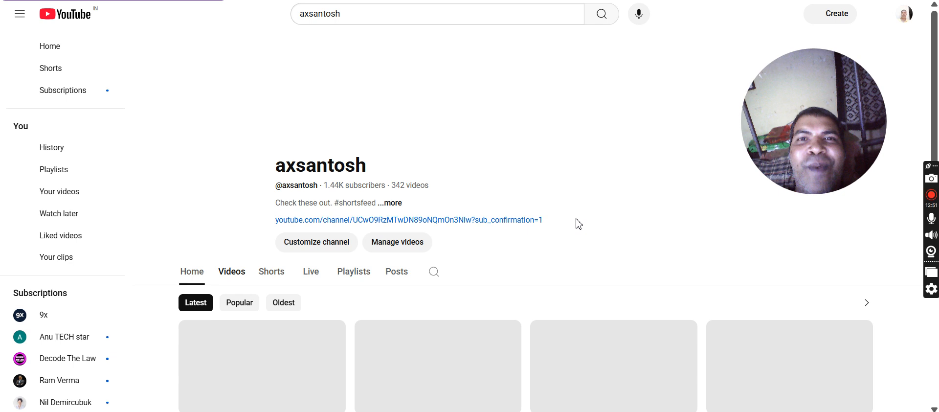
scroll(578, 224, "down", 1)
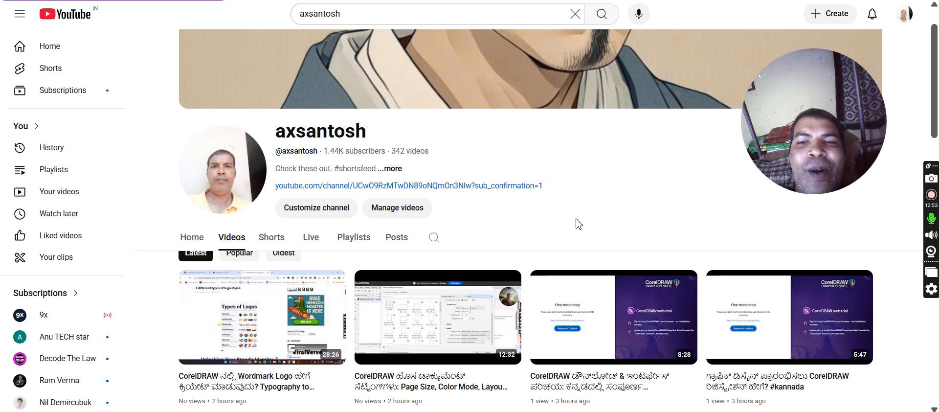